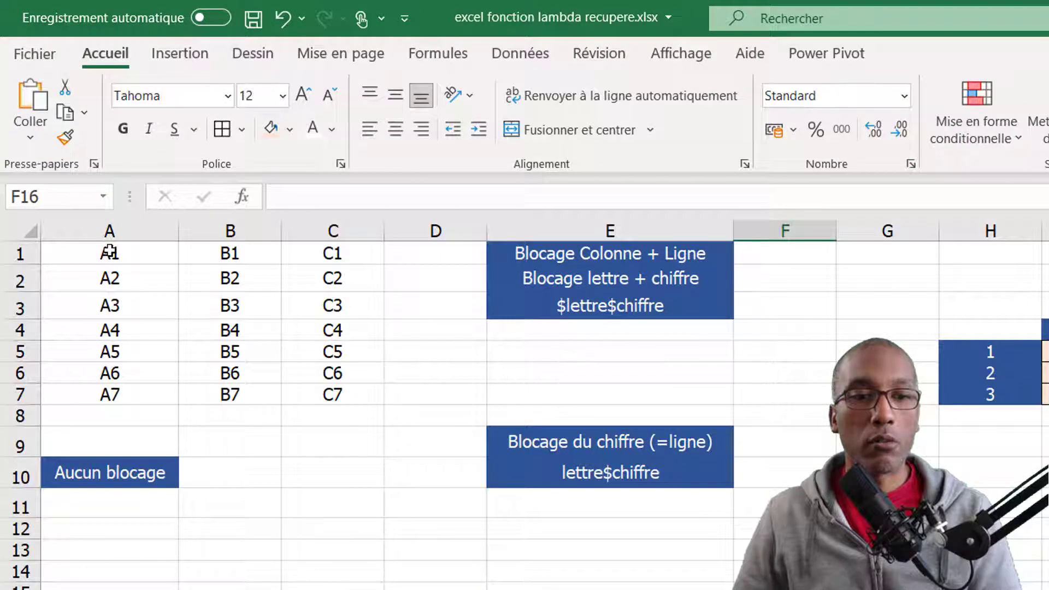
Point out example cells A1, A2, B13, C10 and D12, where column D meets row 12.
click(109, 251)
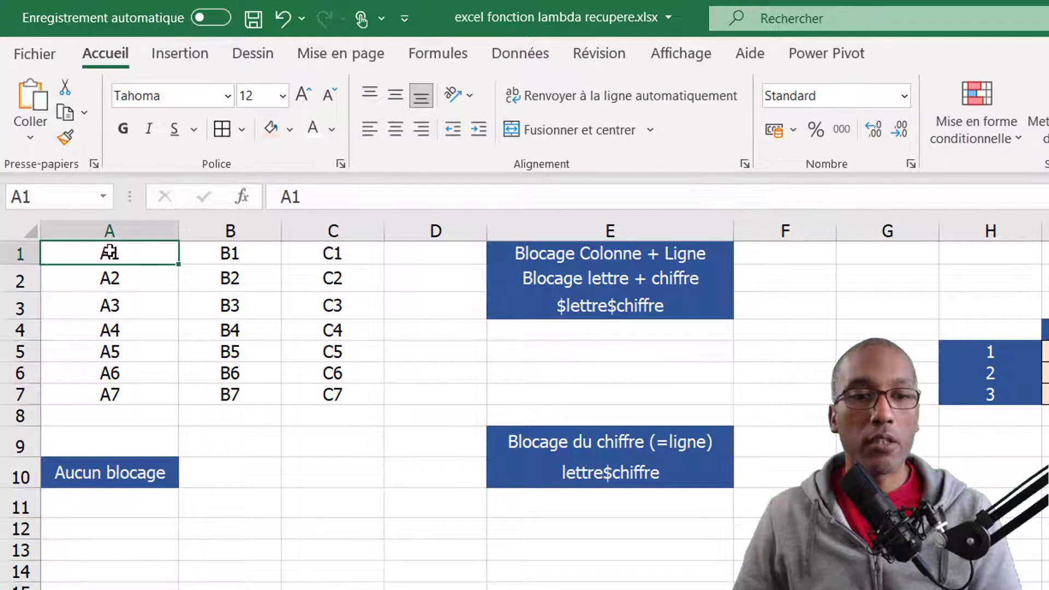
click(137, 282)
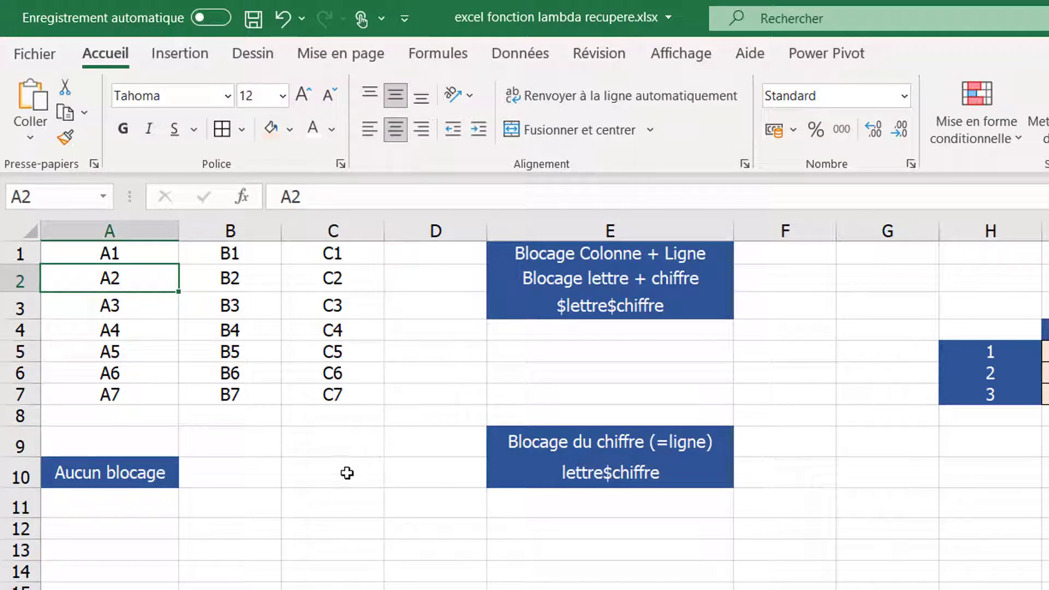
click(267, 555)
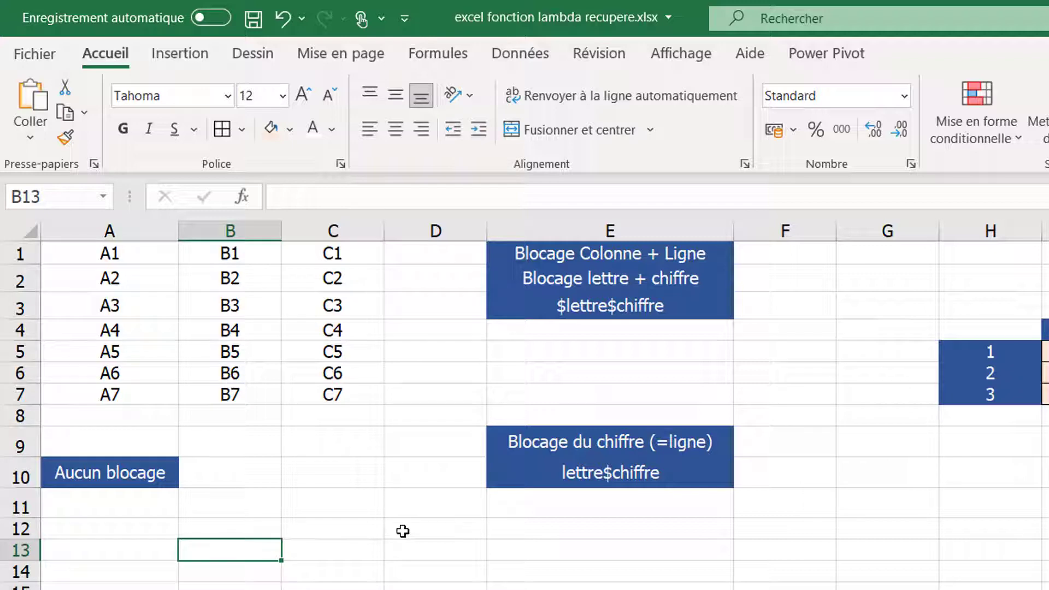
click(402, 531)
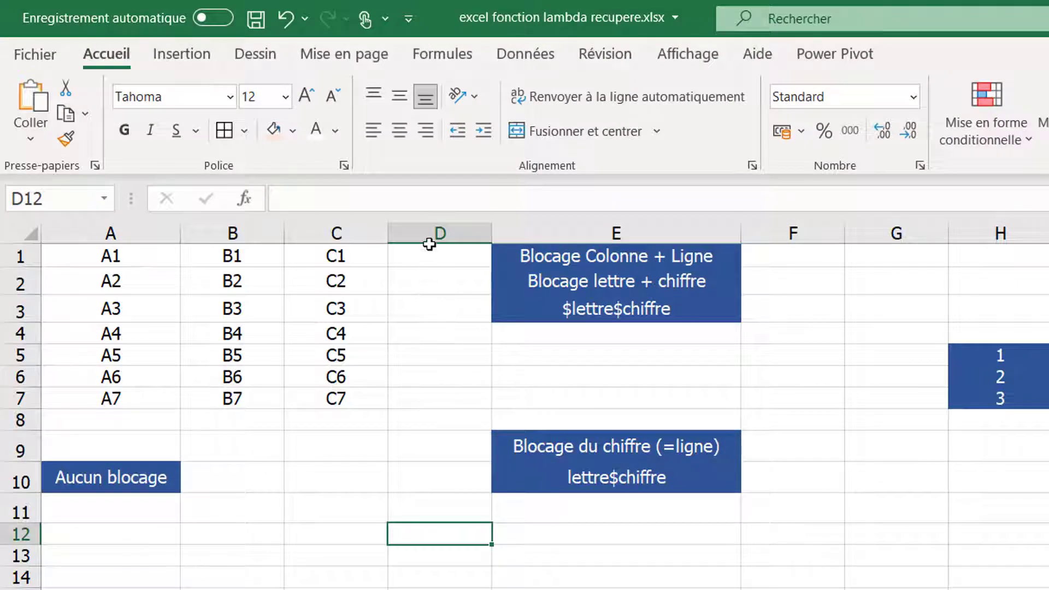
click(430, 232)
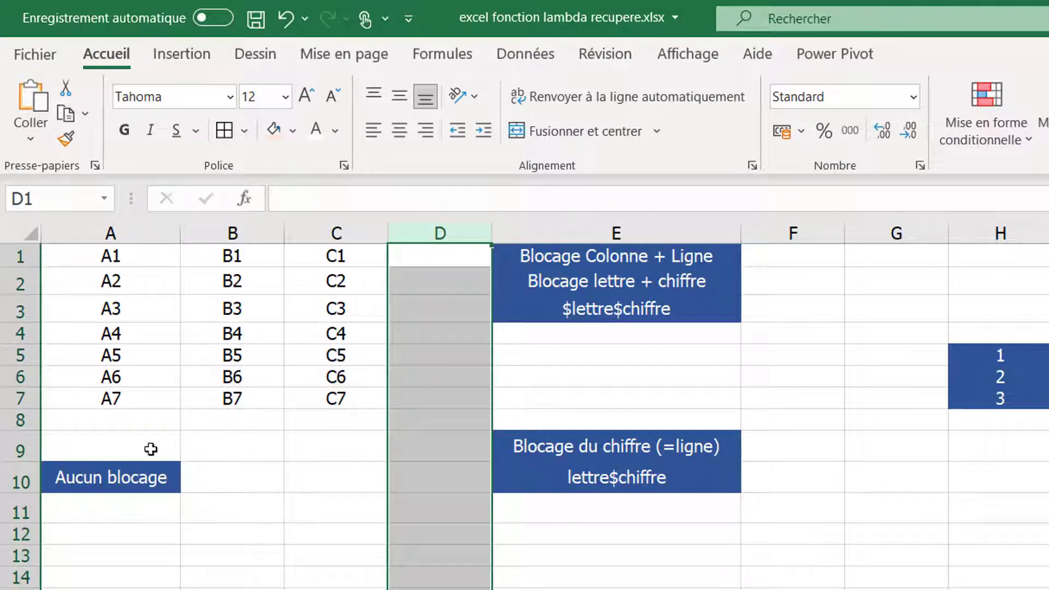
ctrl+click(19, 534)
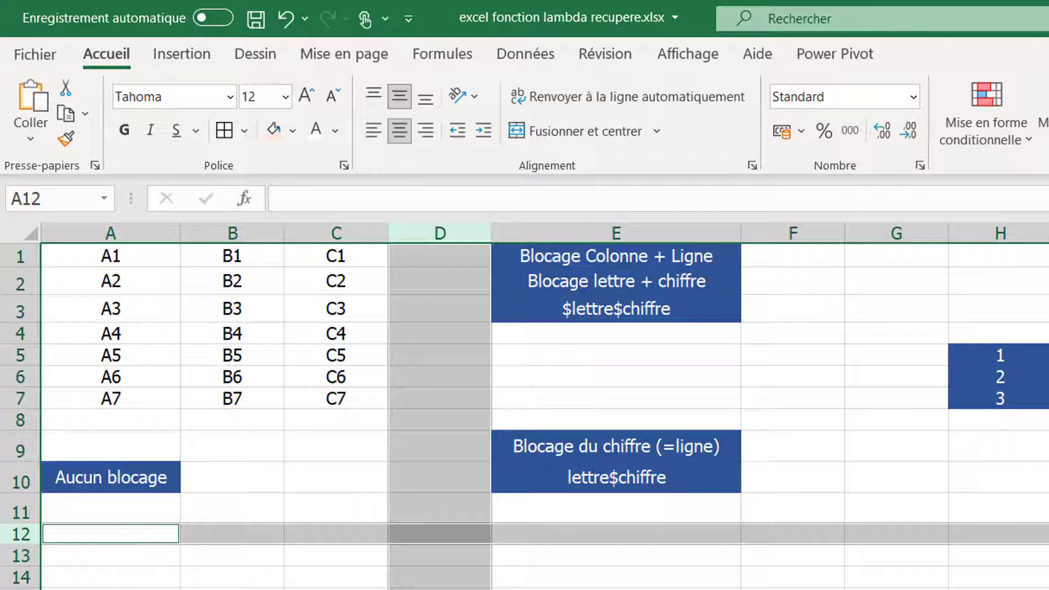
click(431, 531)
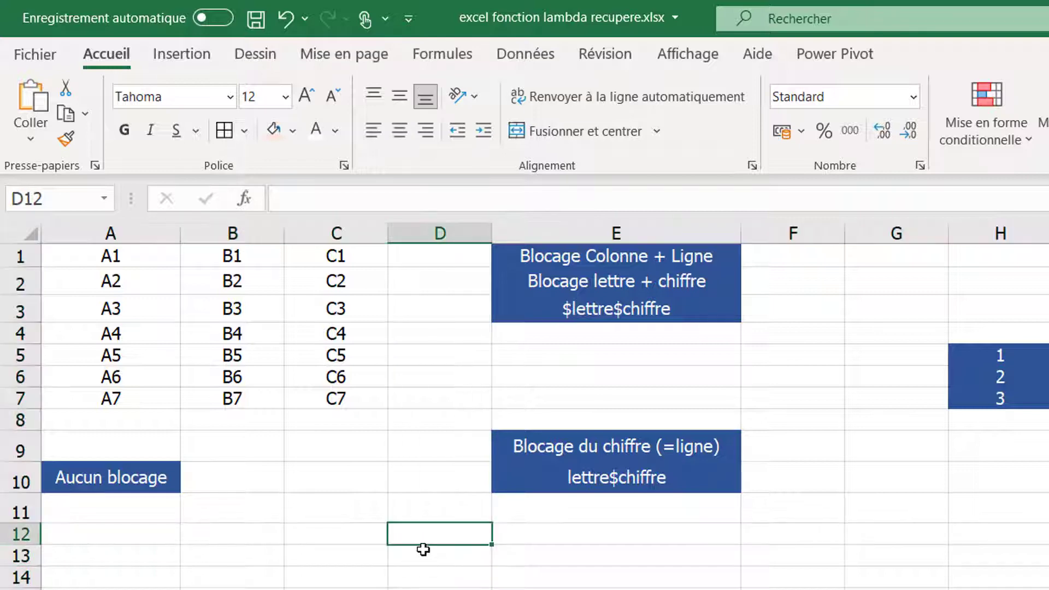
click(234, 553)
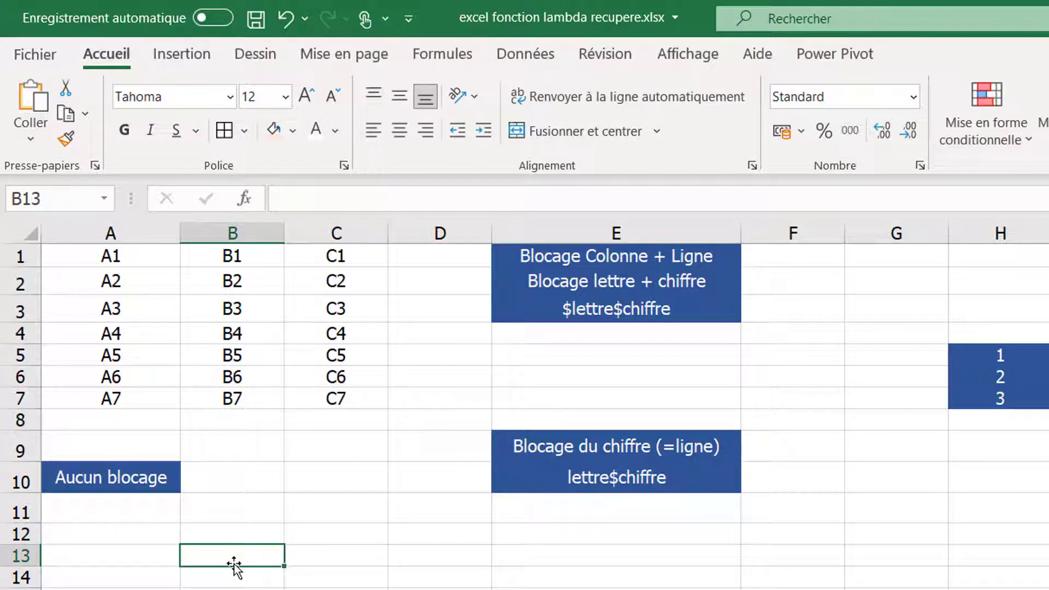
click(336, 483)
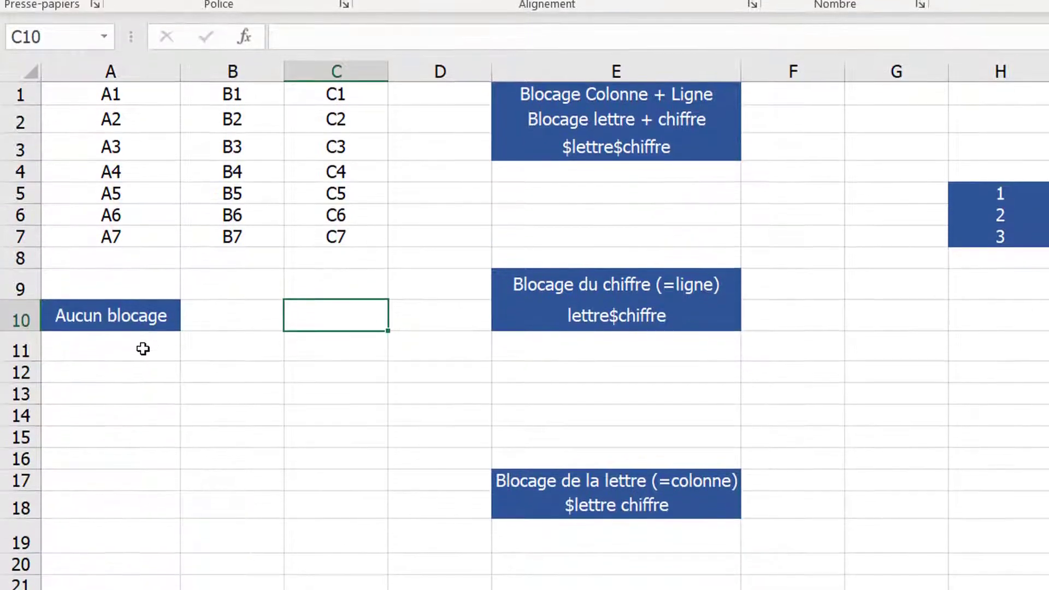
Enter =A1 in A11 under Aucun blocage and confirm the cells below are empty.
click(145, 511)
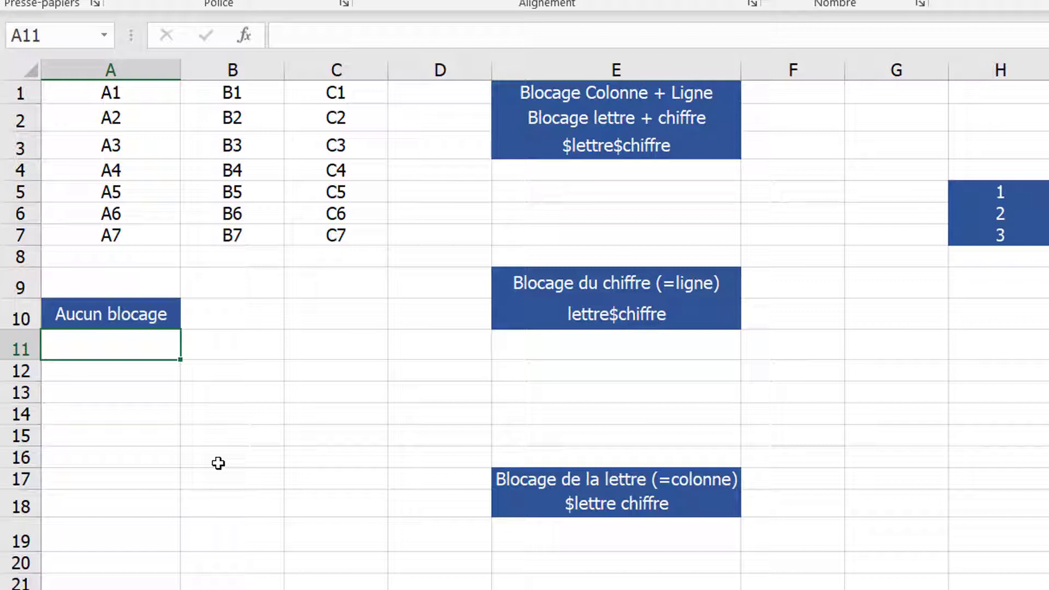
text(=)
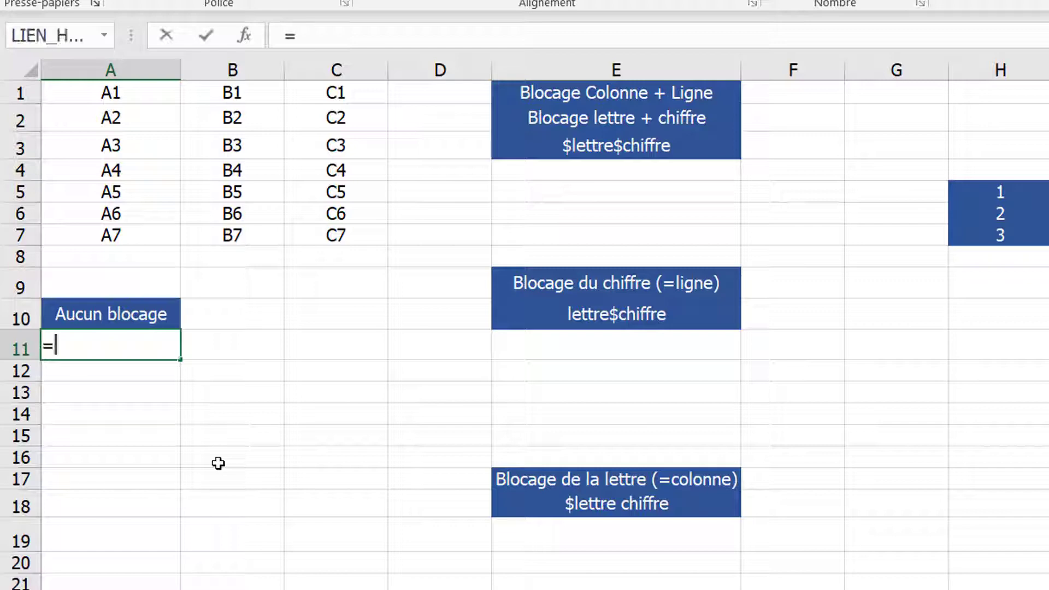
text(a1)
key(Return)
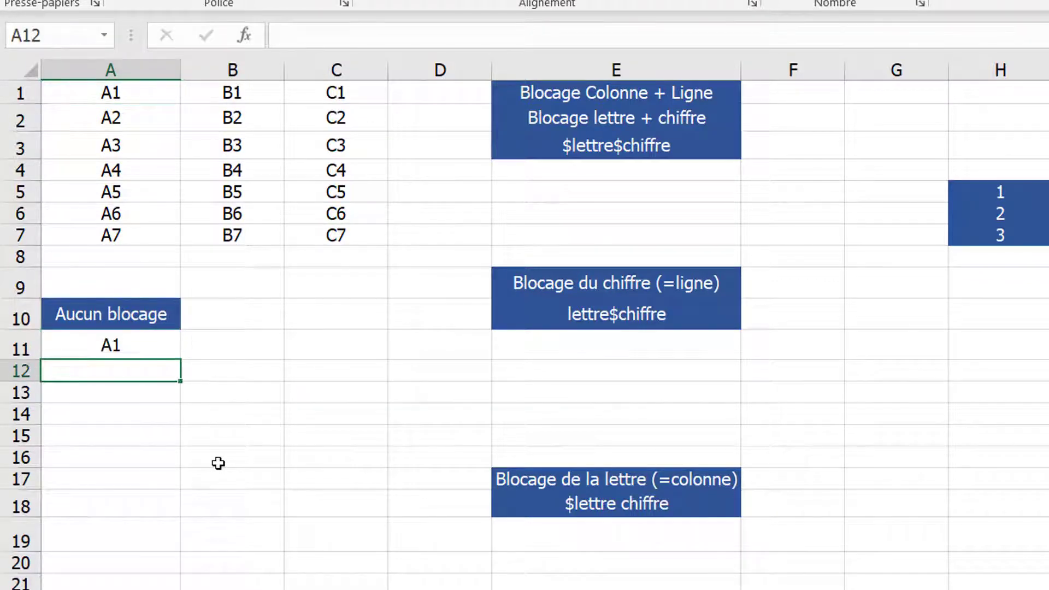
click(150, 341)
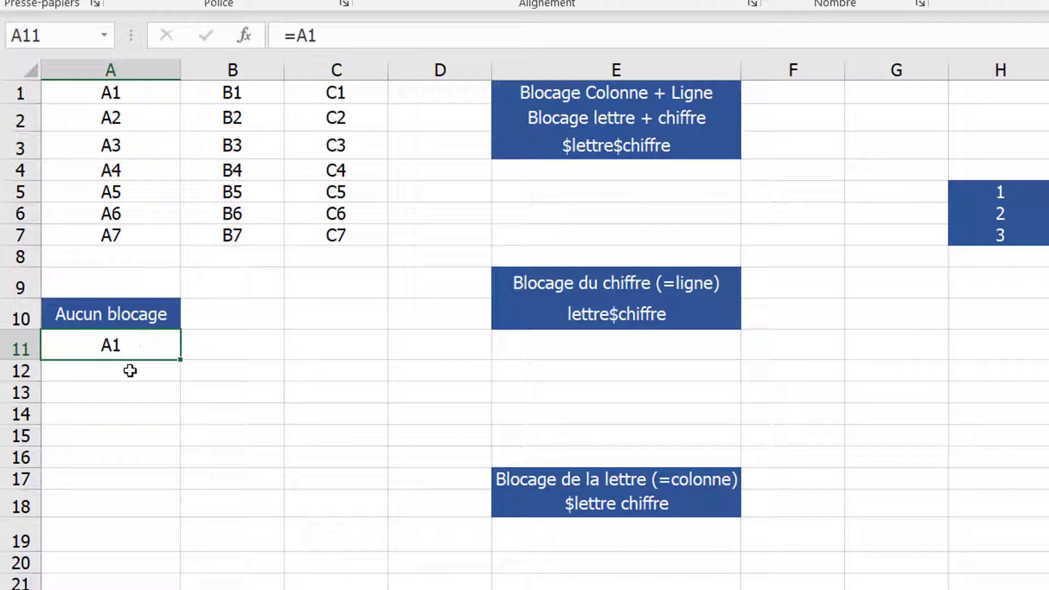
click(130, 371)
click(136, 393)
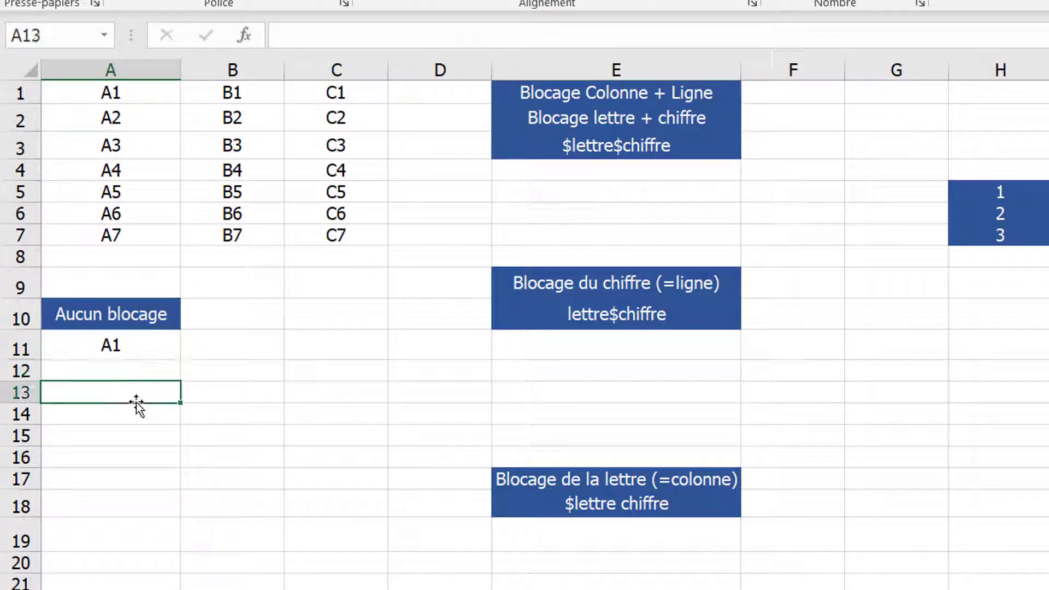
click(136, 412)
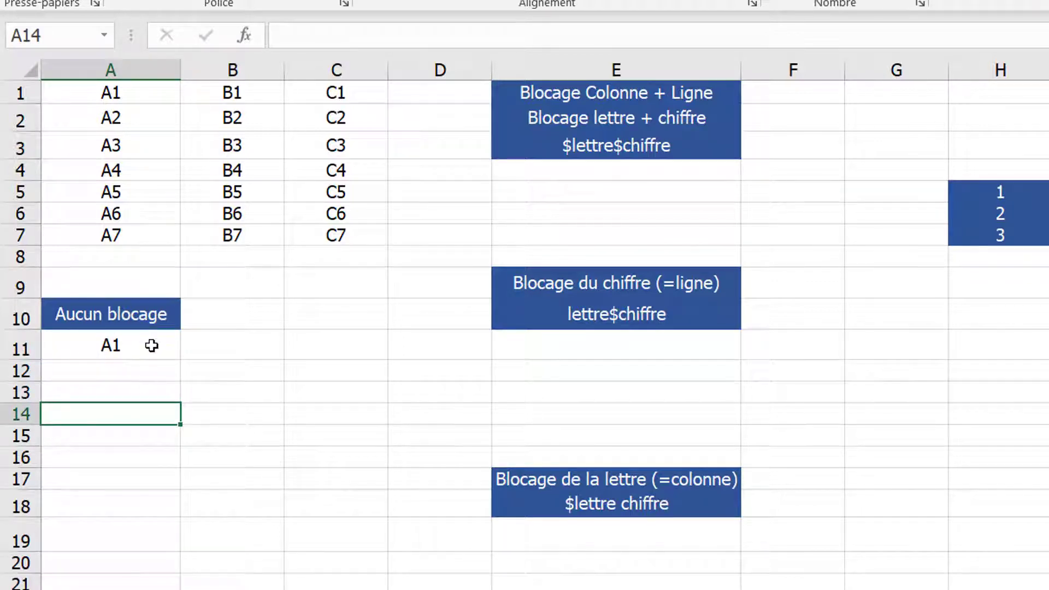
click(151, 345)
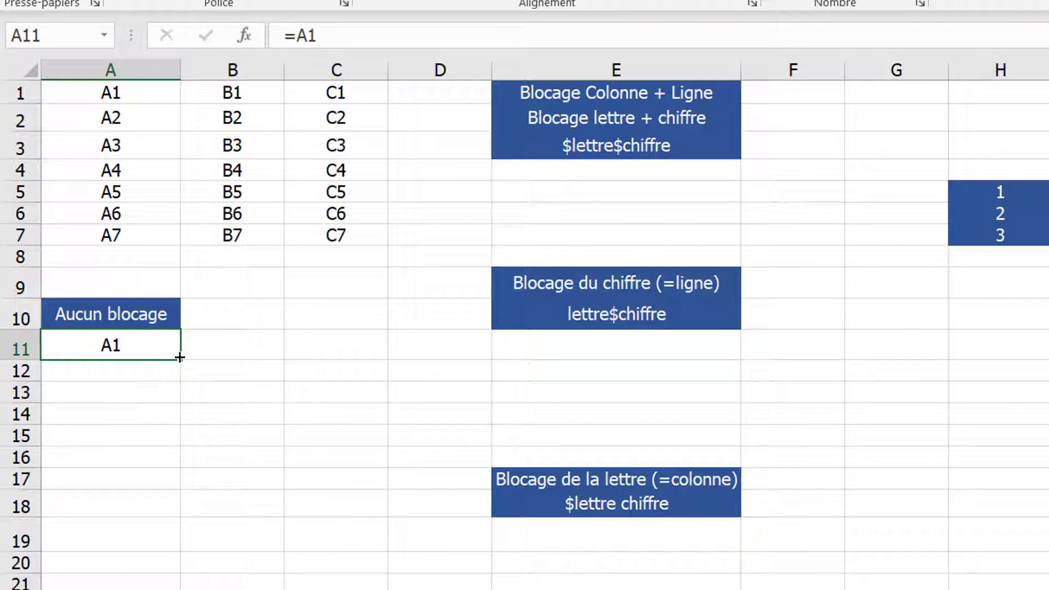
Fill A11 down to A15 and compare the copies now referencing A2 and A3.
drag(180, 359, 174, 442)
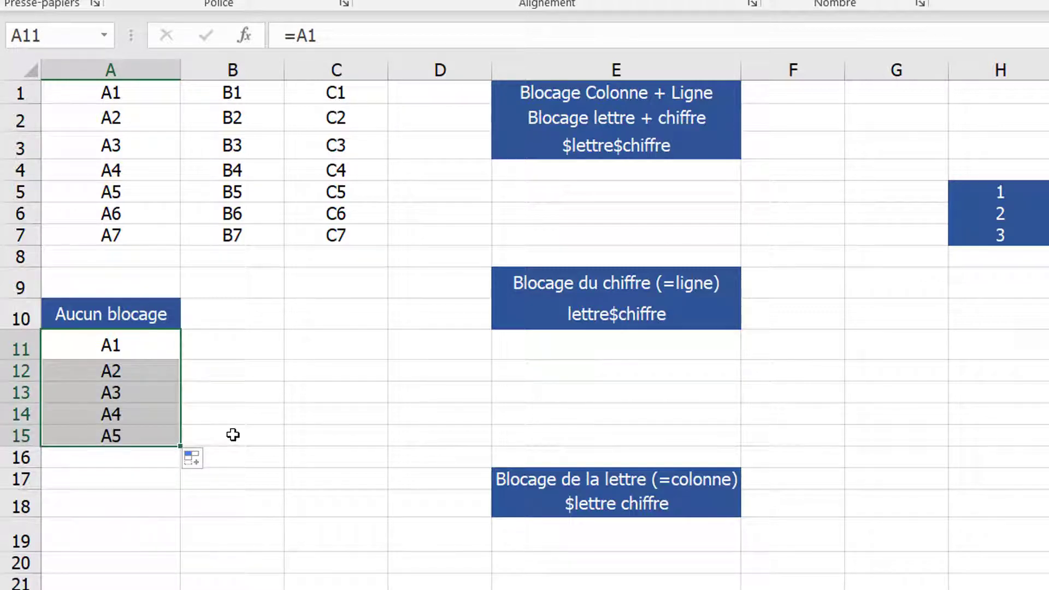
key(Down)
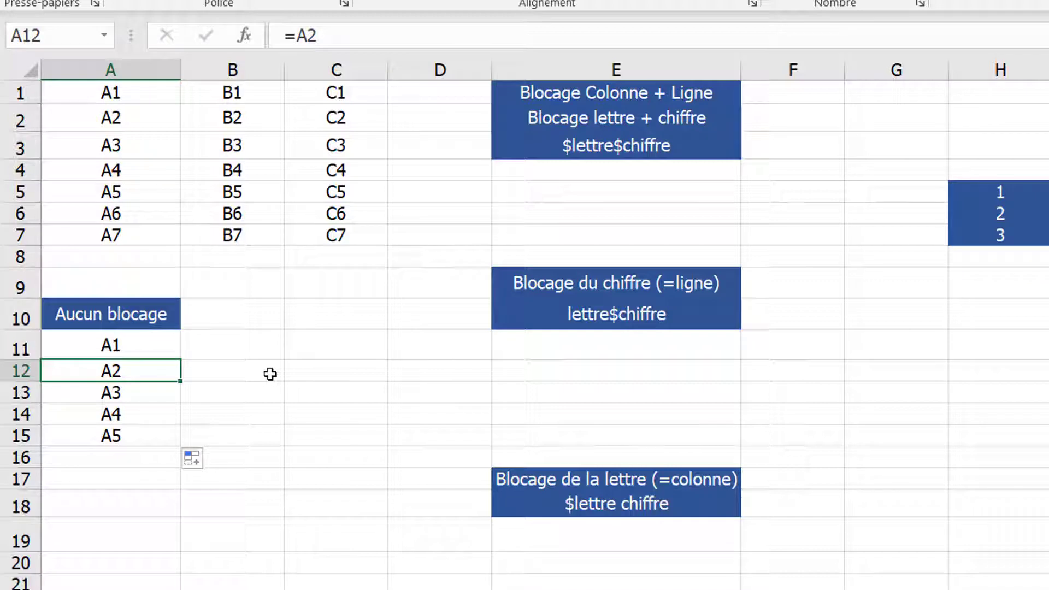
click(141, 347)
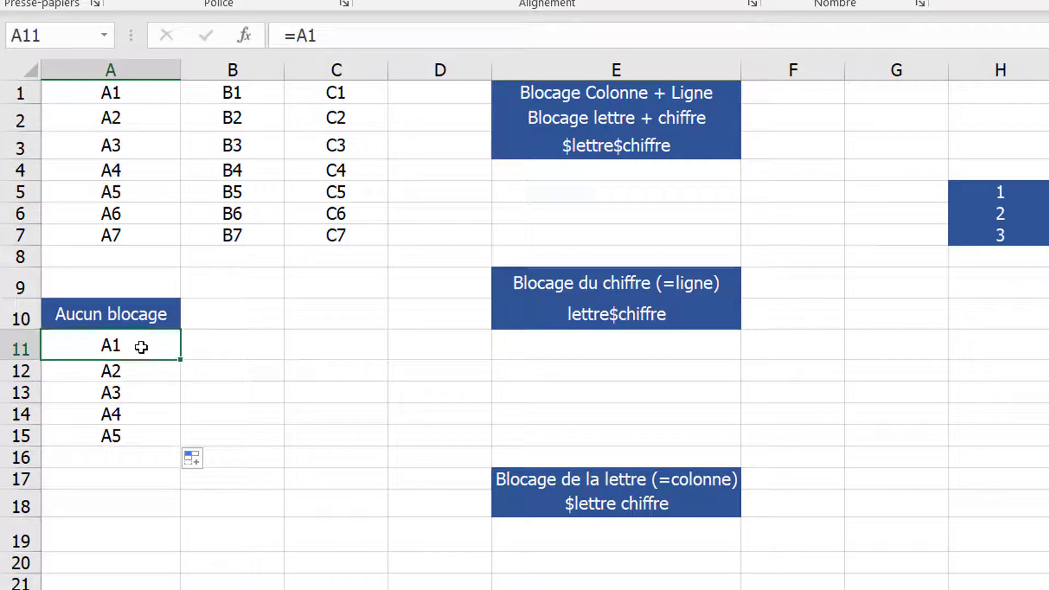
click(137, 371)
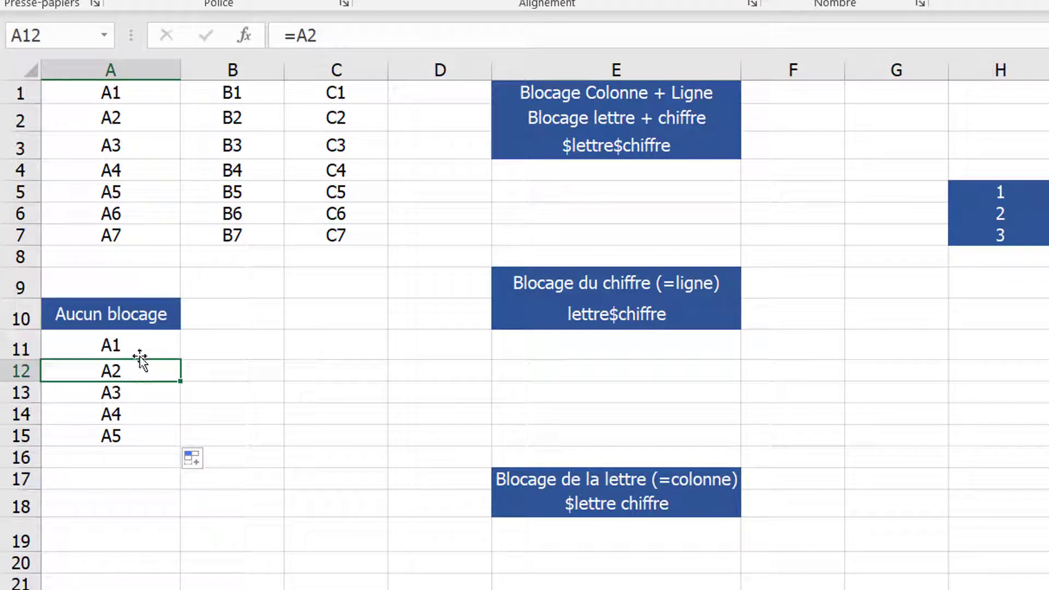
click(144, 345)
click(136, 367)
click(133, 393)
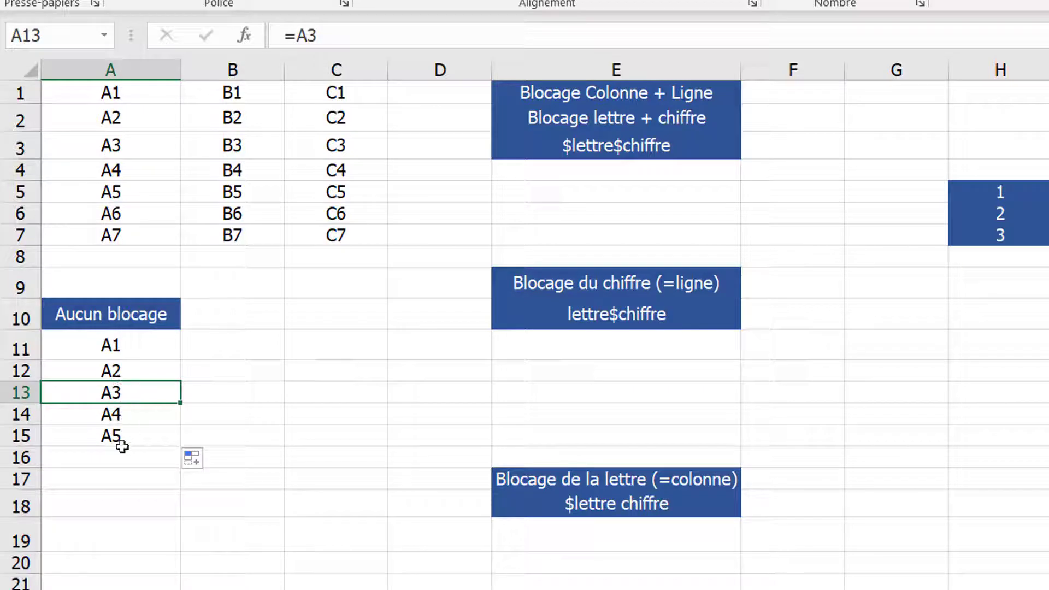
click(141, 344)
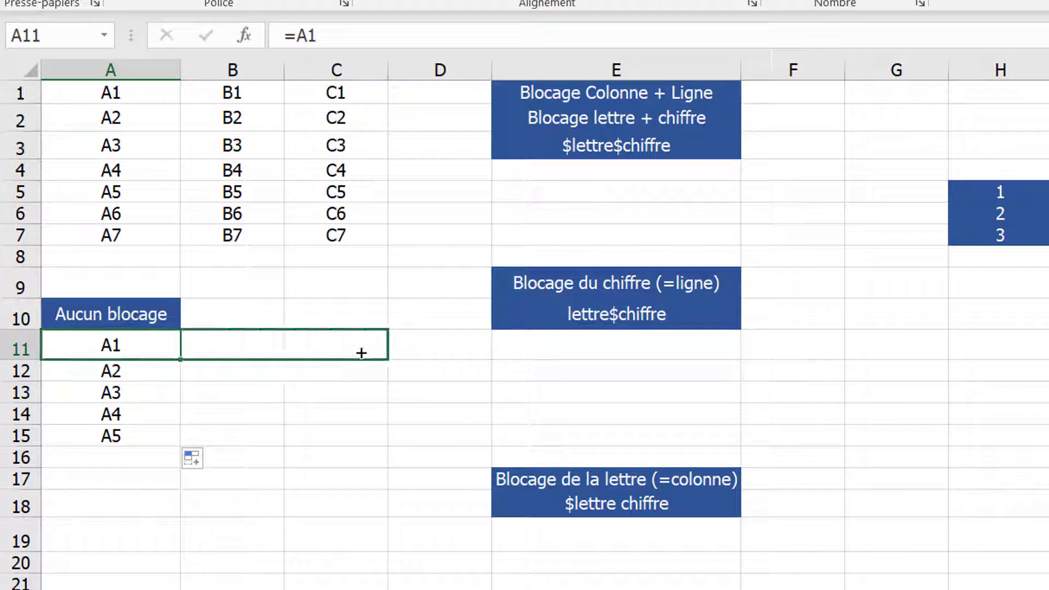
Copy the A11 formula across to C11, compare B11 with A11 and A12, then select E4.
drag(178, 359, 361, 358)
click(216, 370)
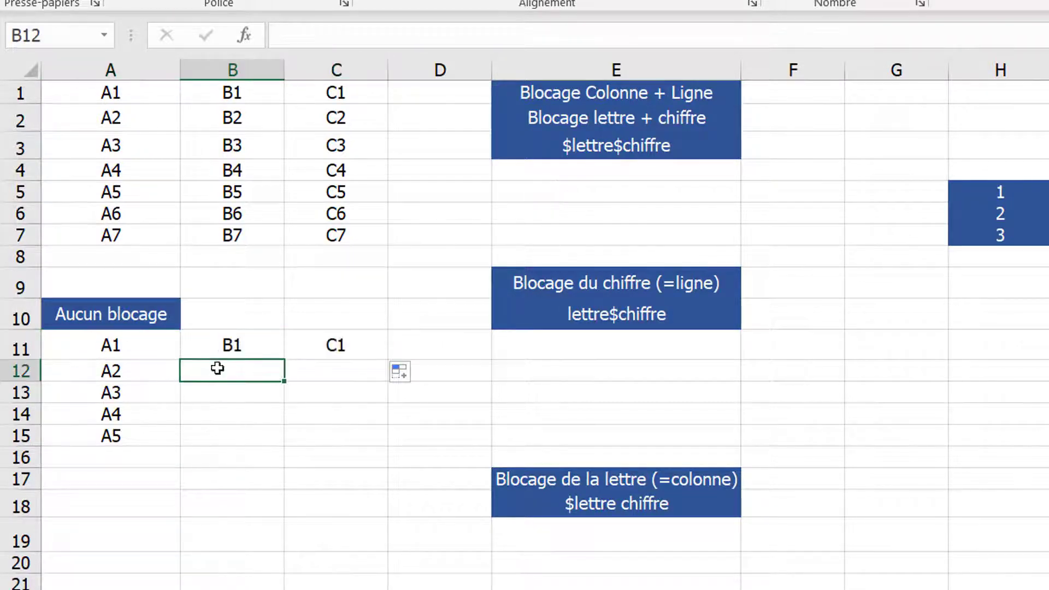
click(240, 343)
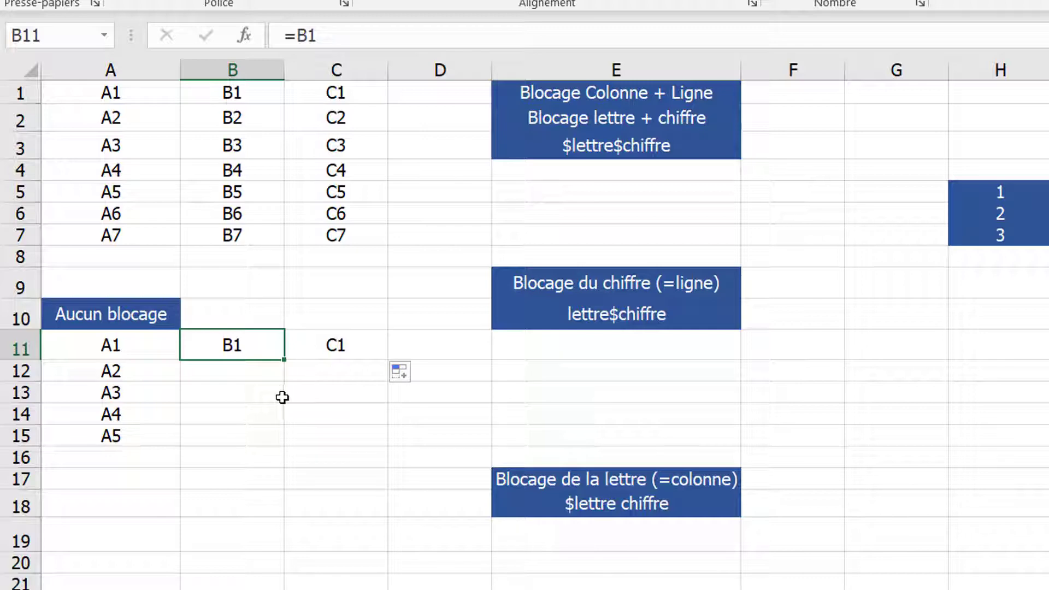
click(213, 441)
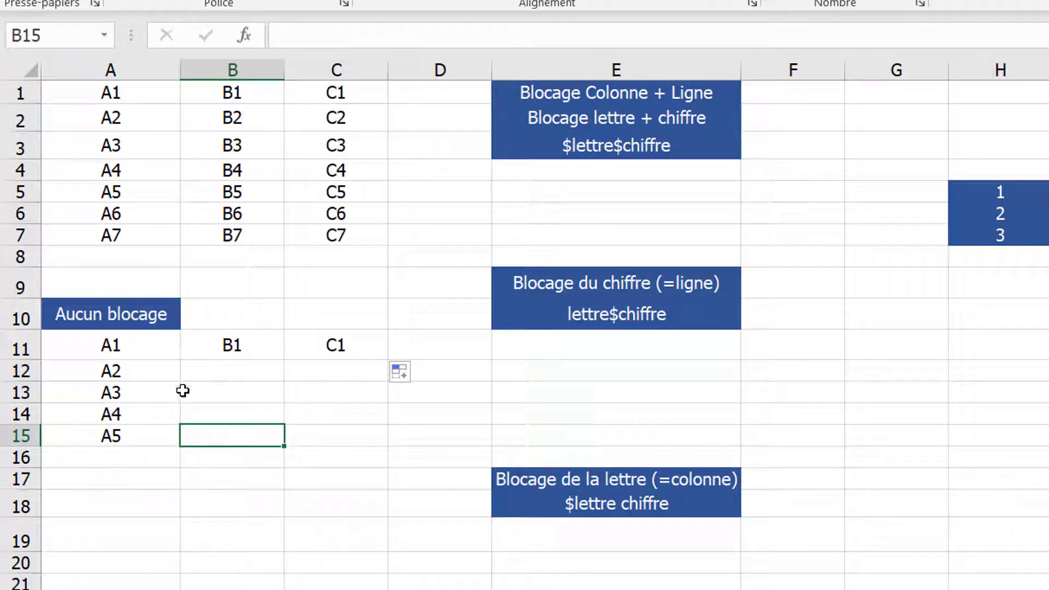
click(136, 339)
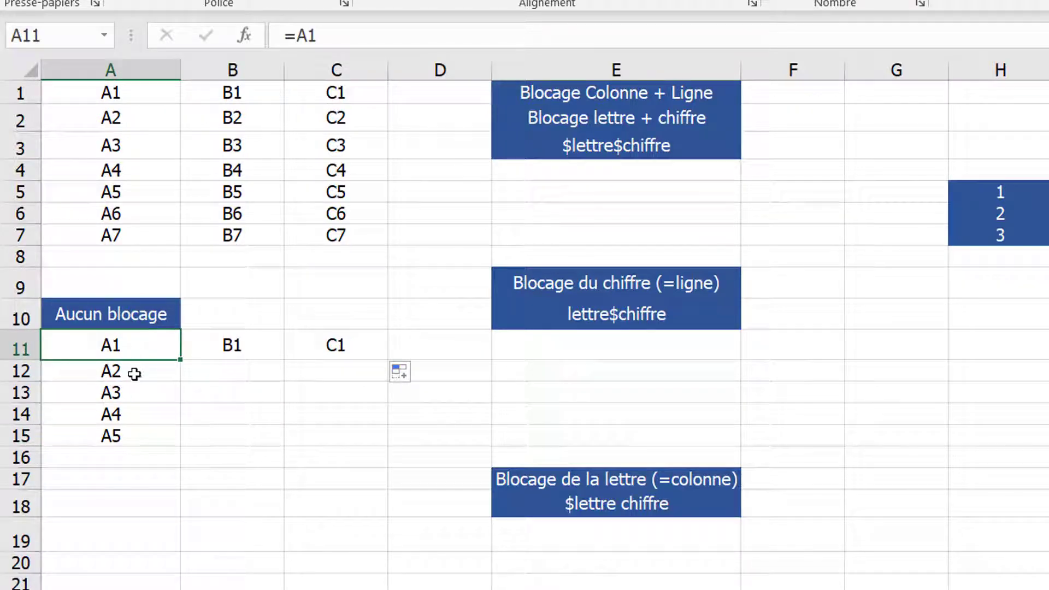
click(139, 371)
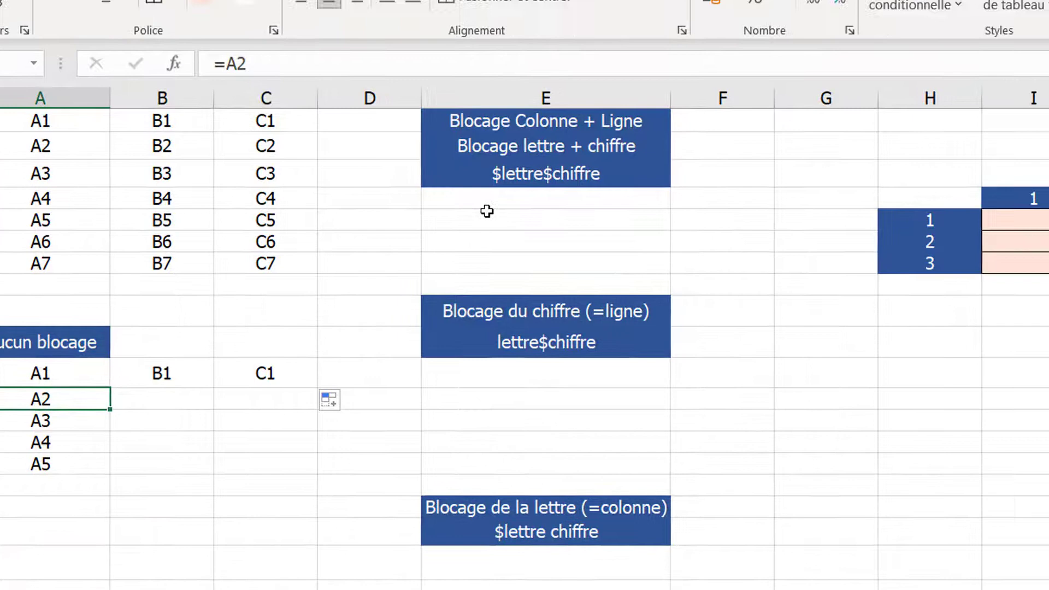
click(488, 197)
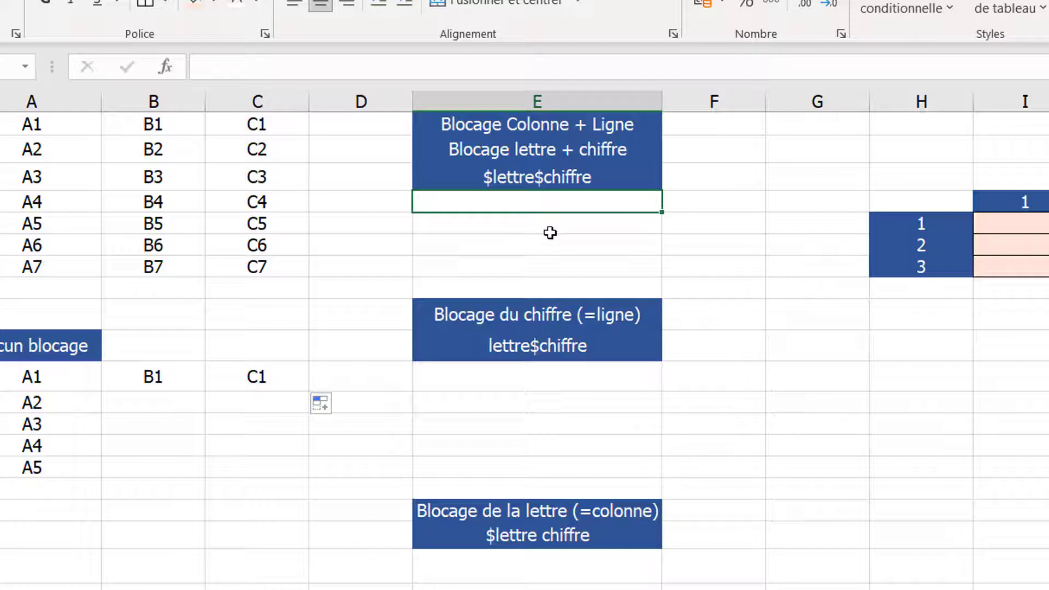
Enter =$A$1 in E4, fill it down to E7, and verify E5 still references $A$1.
text(=)
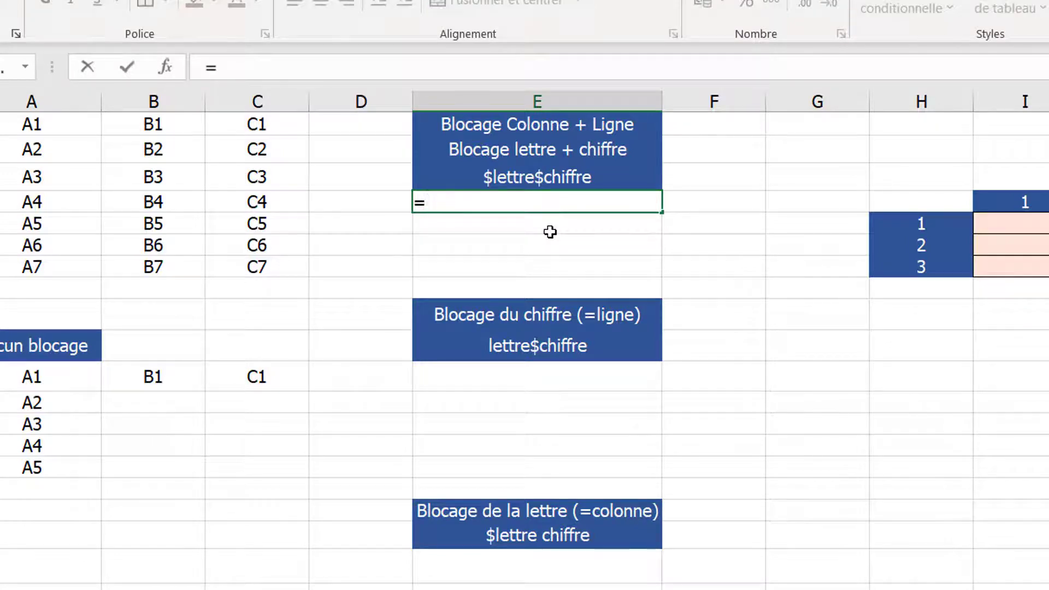
text($)
text(a$1)
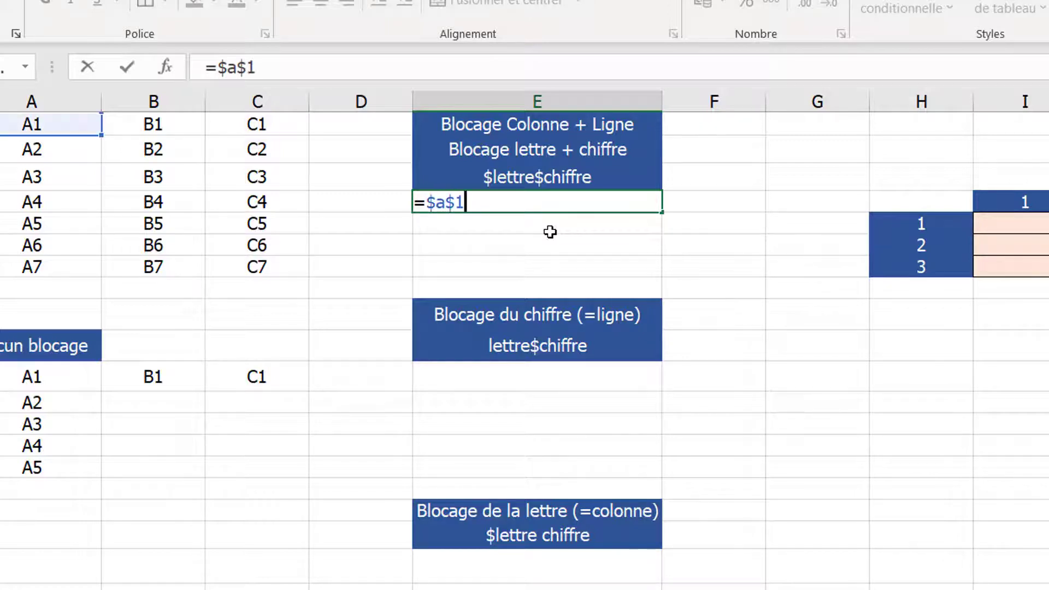
key(ctrl+Return)
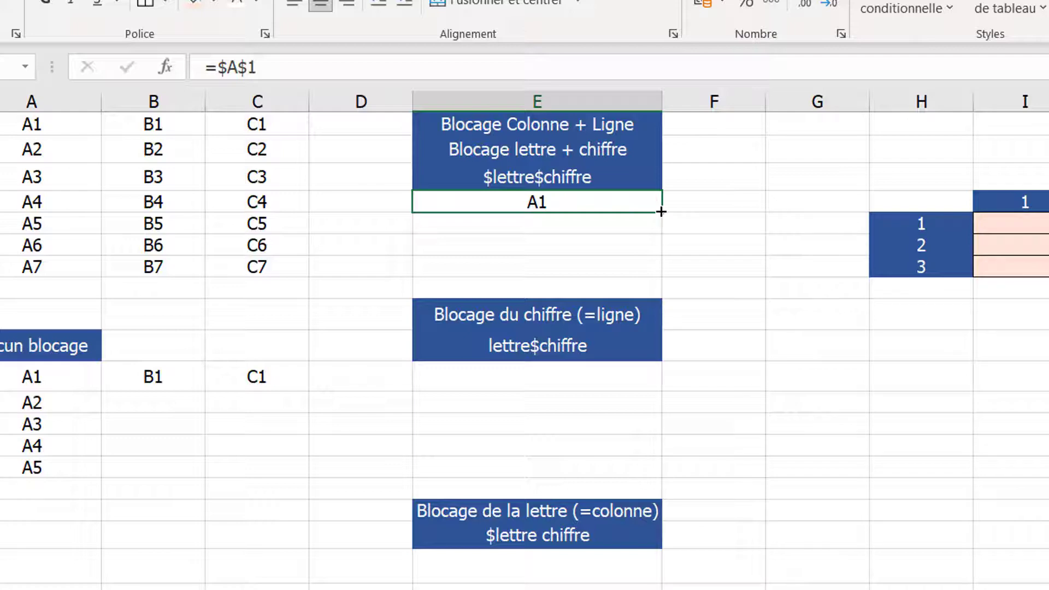
drag(661, 212, 658, 273)
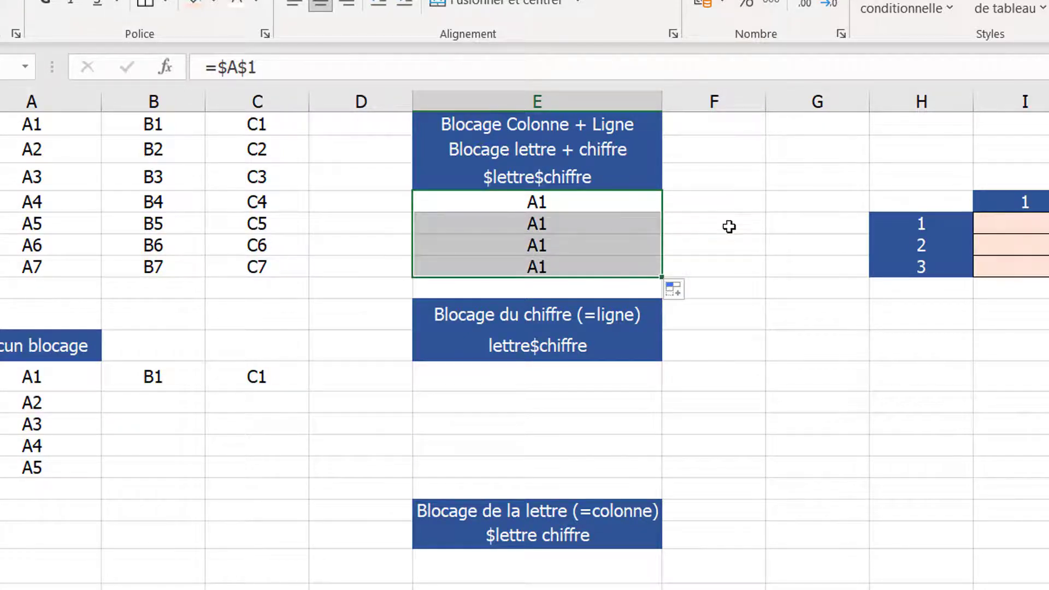
click(622, 224)
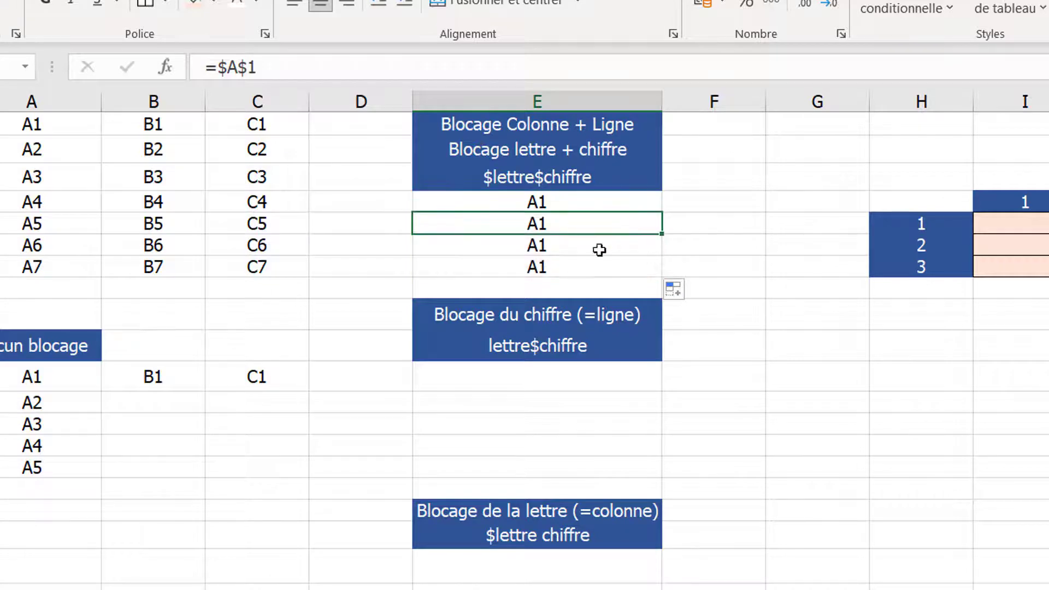
click(590, 206)
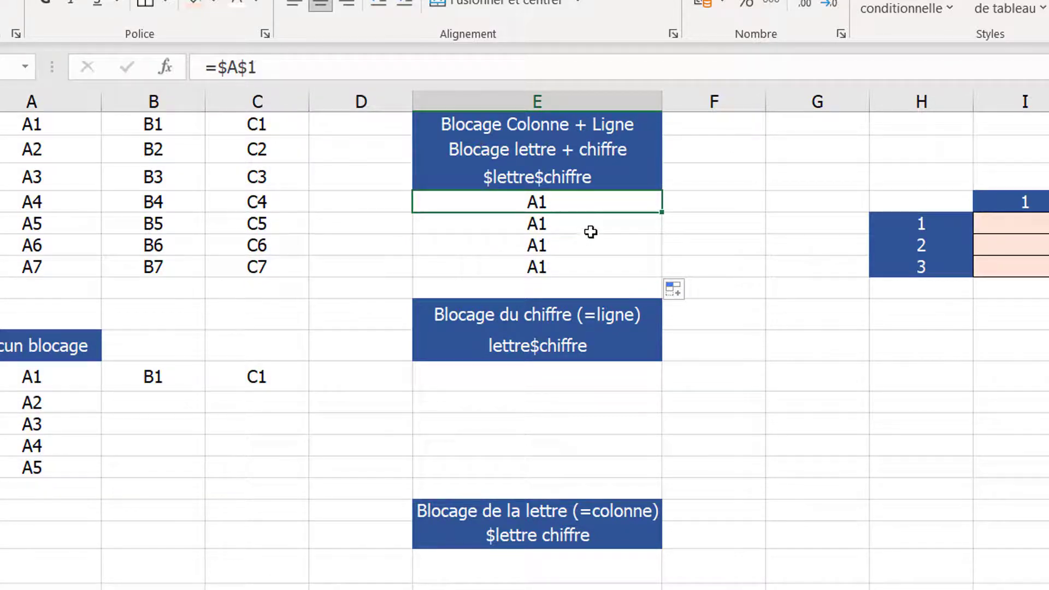
click(594, 224)
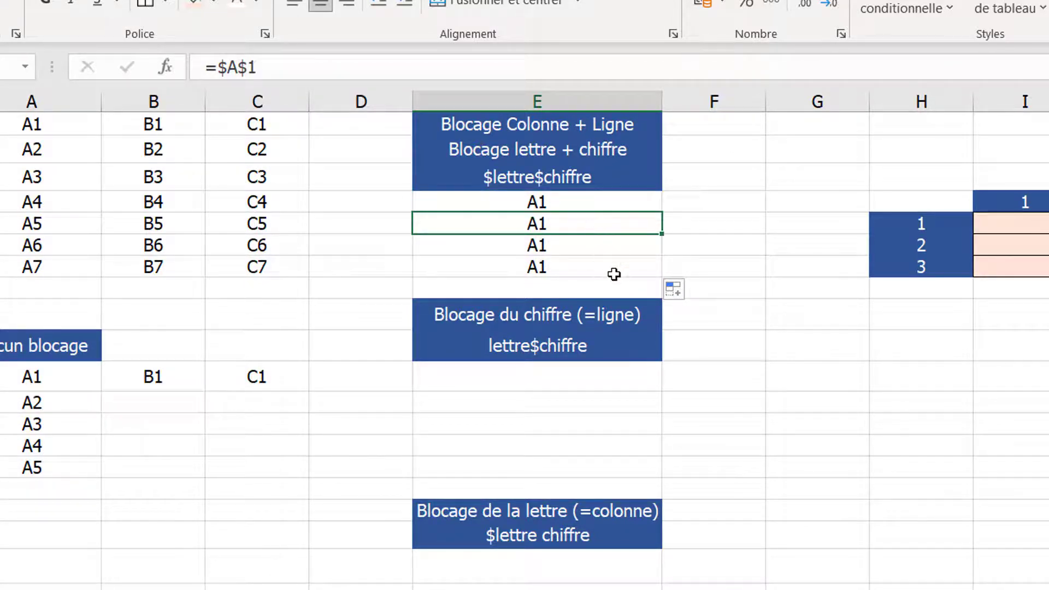
key(F2)
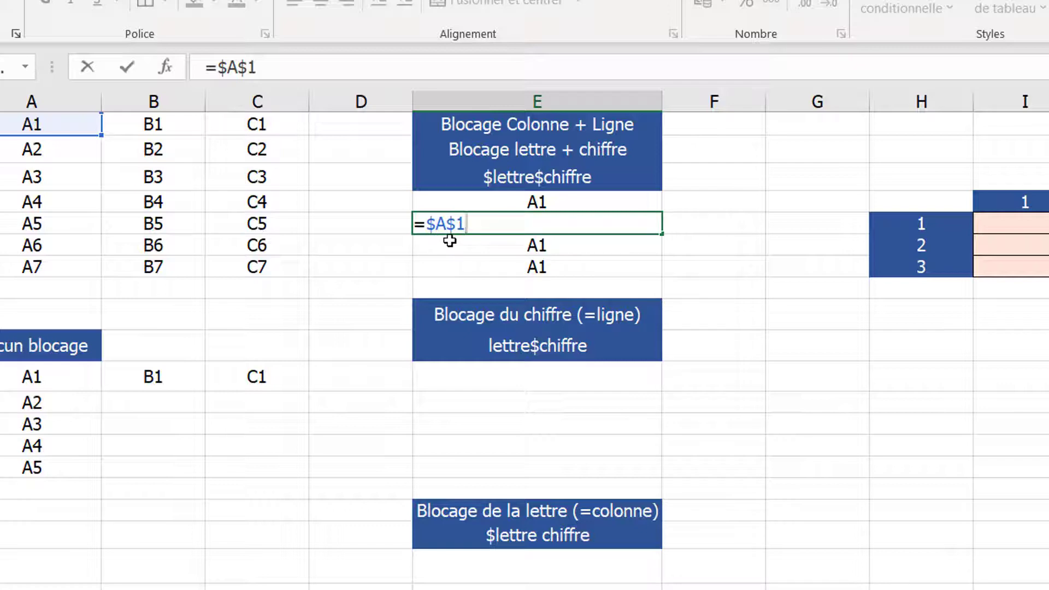
key(Escape)
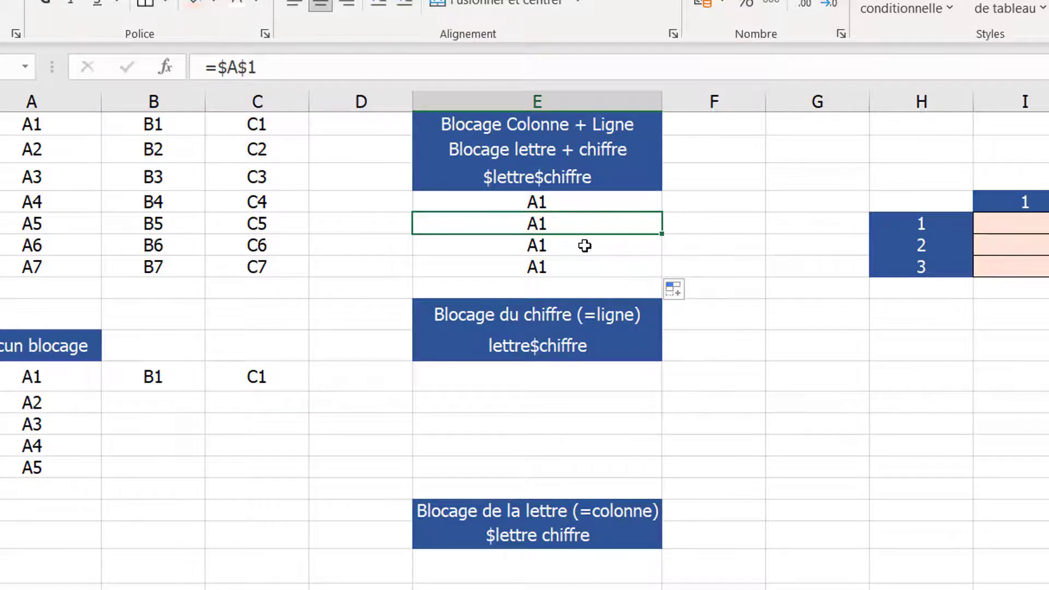
click(603, 206)
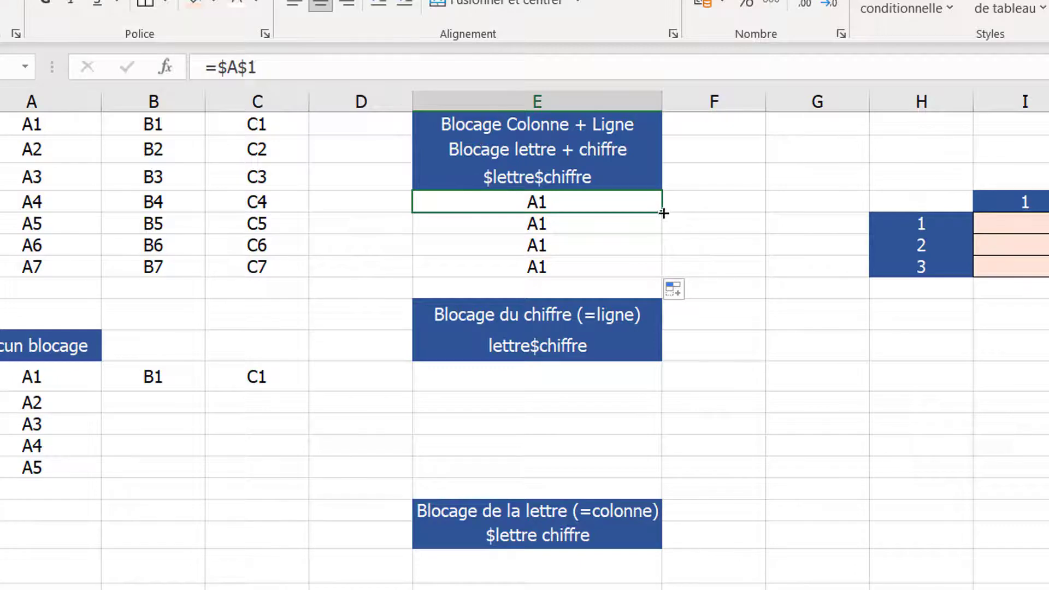
Copy the locked =$A$1 formula across to G4 and check F4, G4 and E6 all show A1.
drag(667, 213, 738, 211)
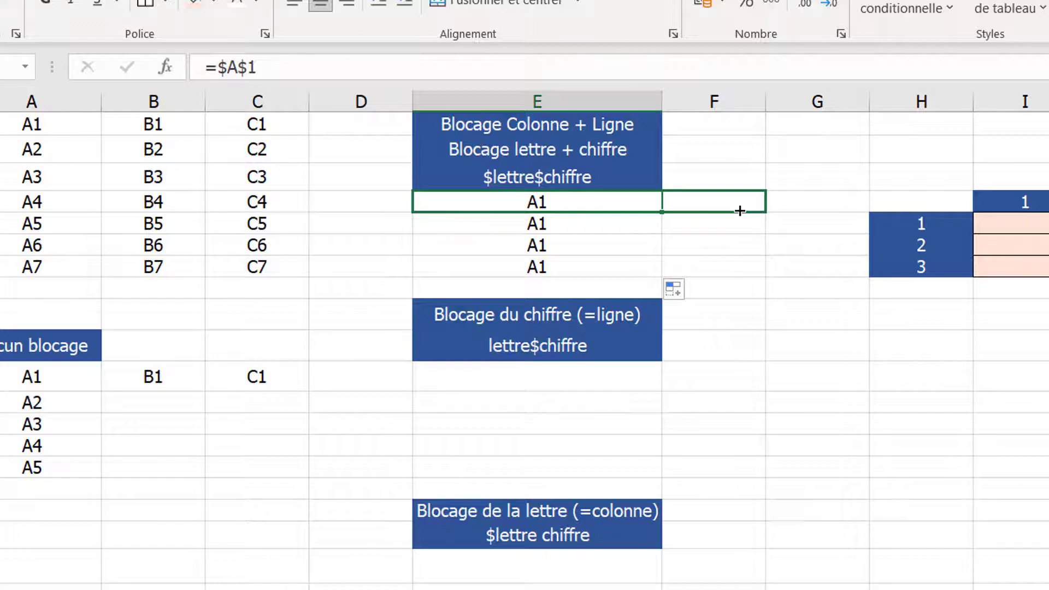
drag(739, 211, 832, 210)
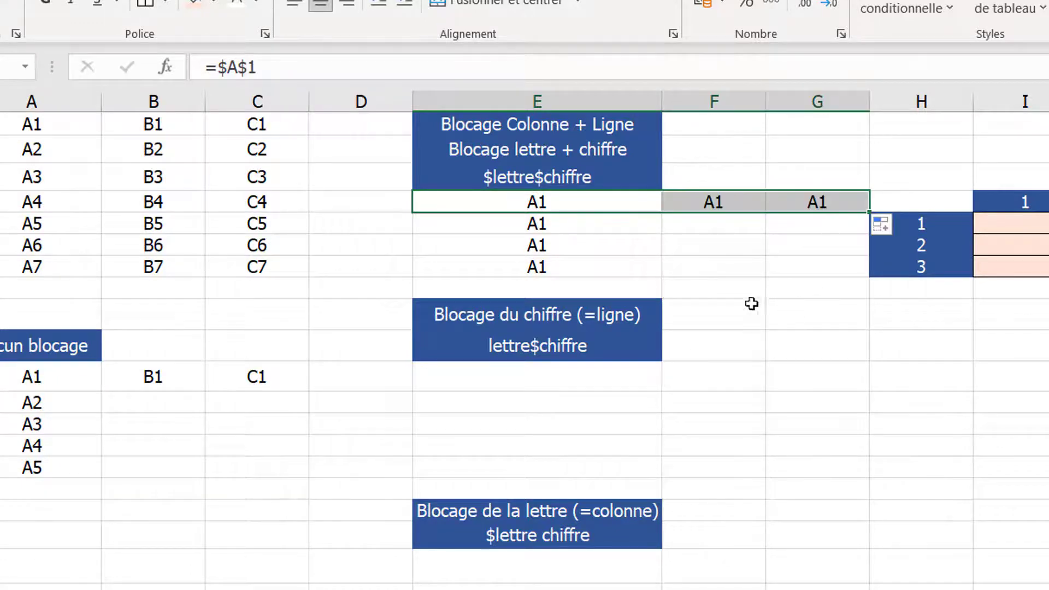
click(722, 227)
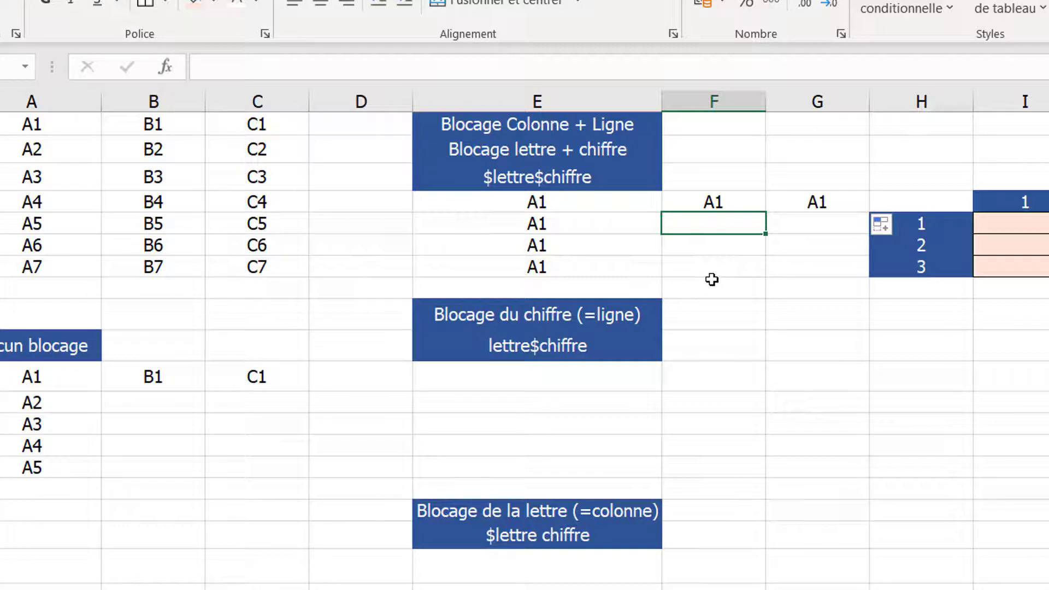
click(718, 205)
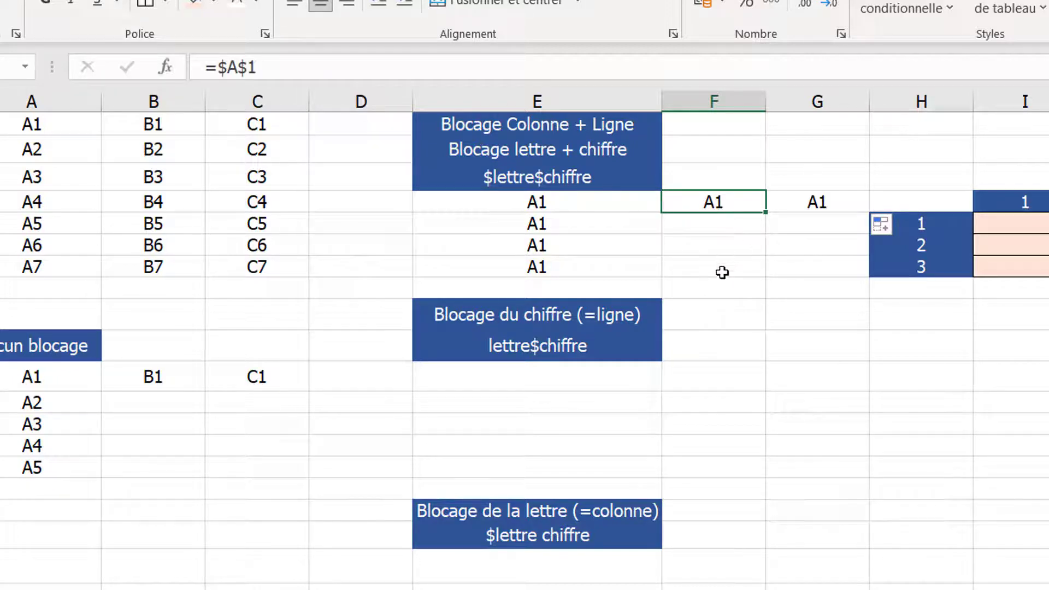
click(573, 203)
click(589, 243)
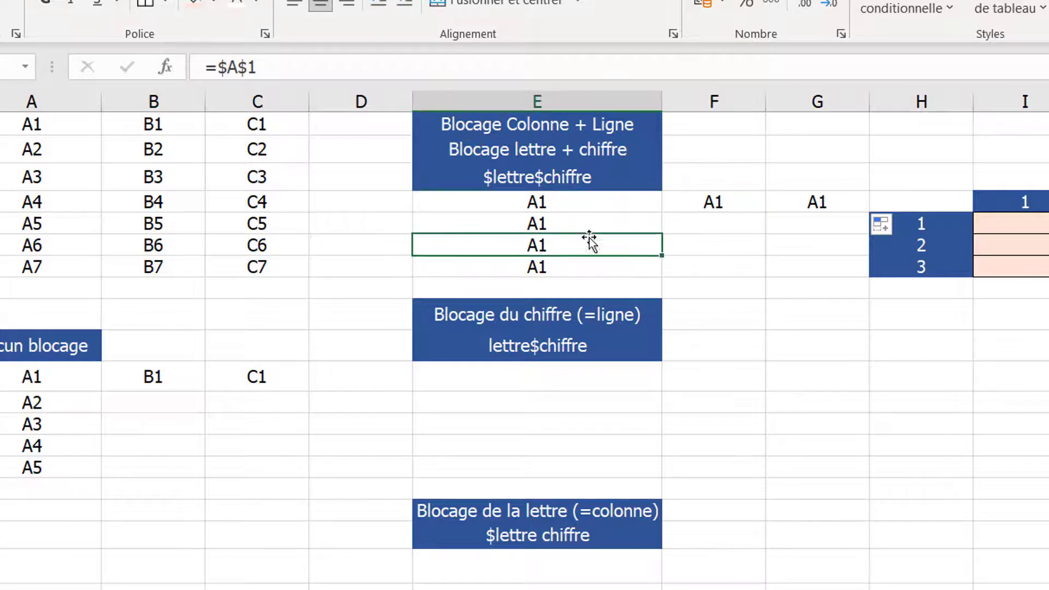
click(746, 206)
click(792, 205)
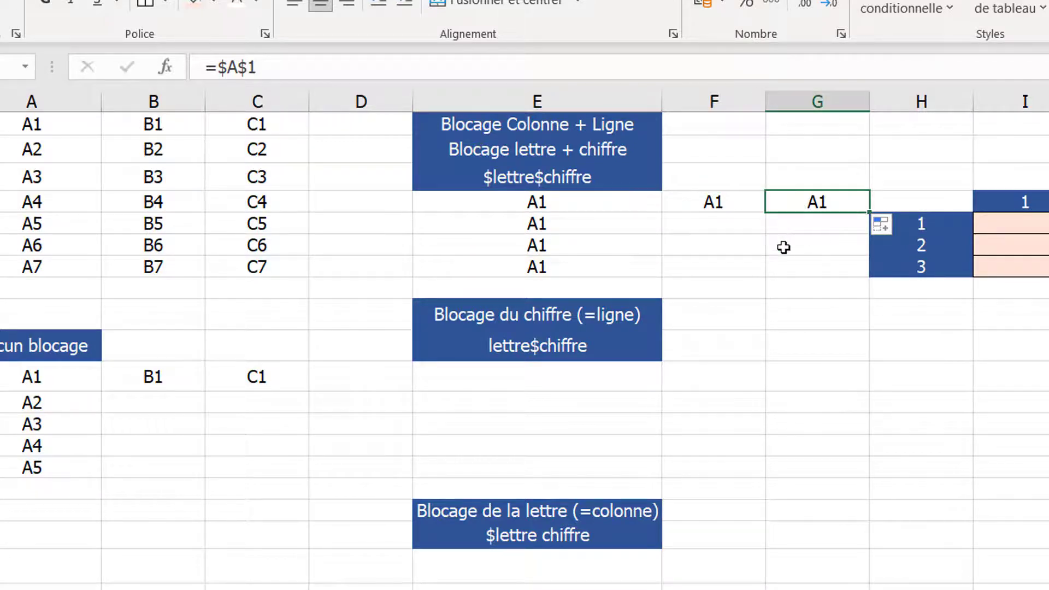
click(598, 385)
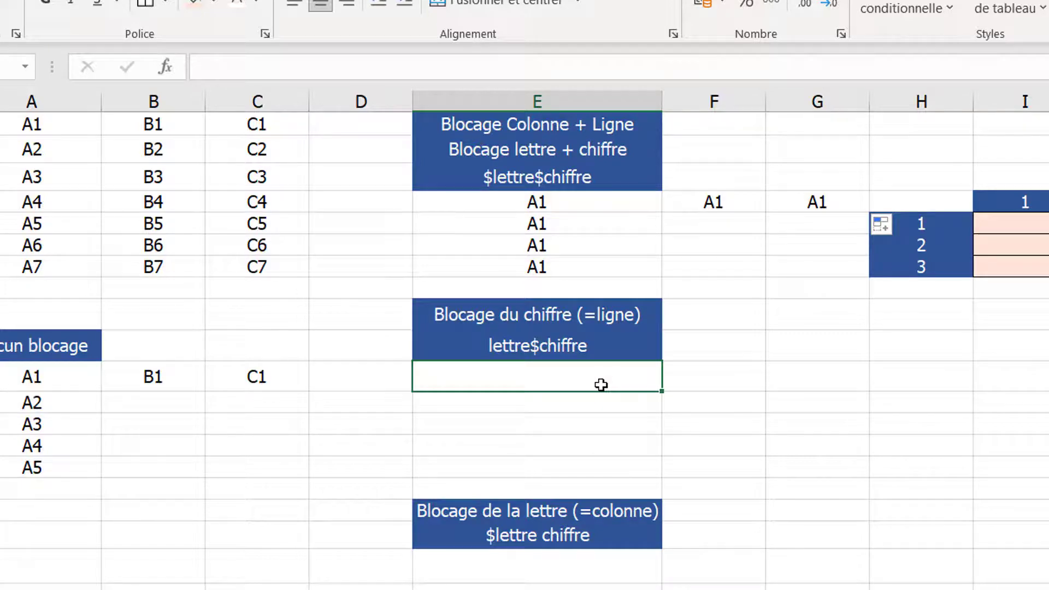
Enter =A$1 in E12 and fill it down to E15, contrasting with column A's relative copies.
text(=)
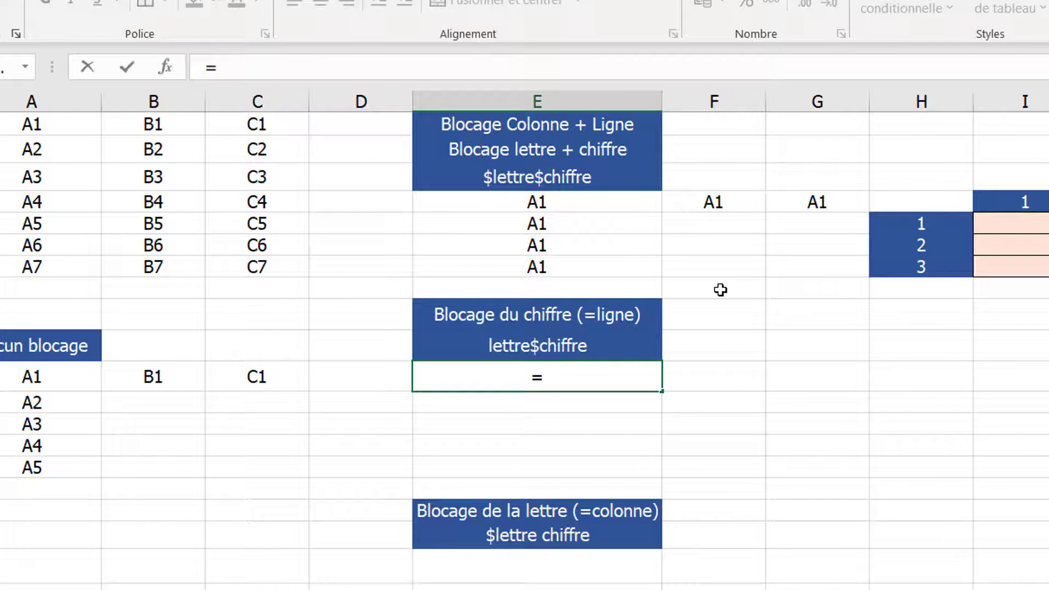
text(a)
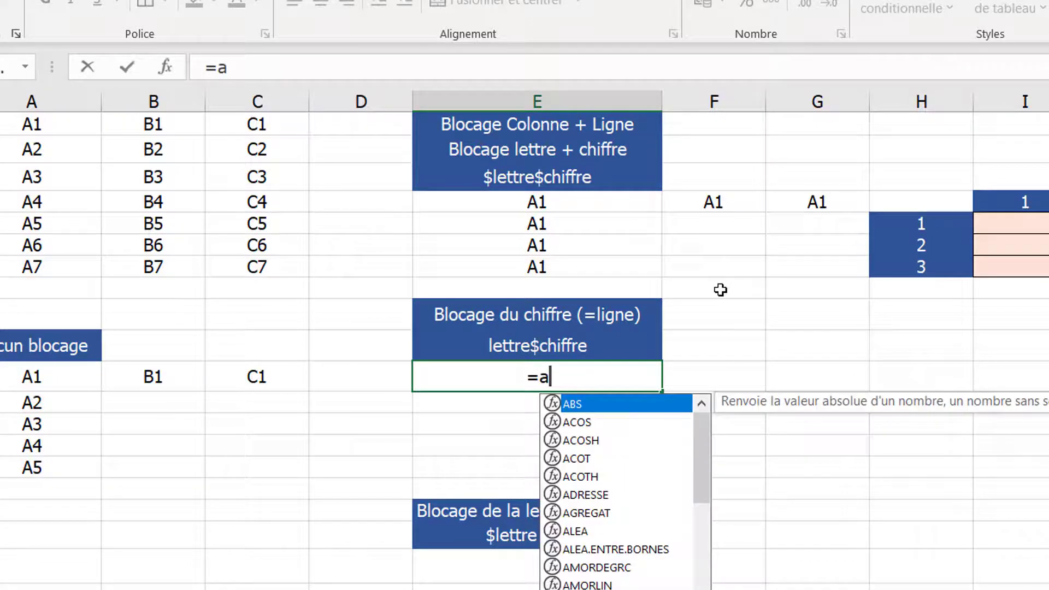
text($)
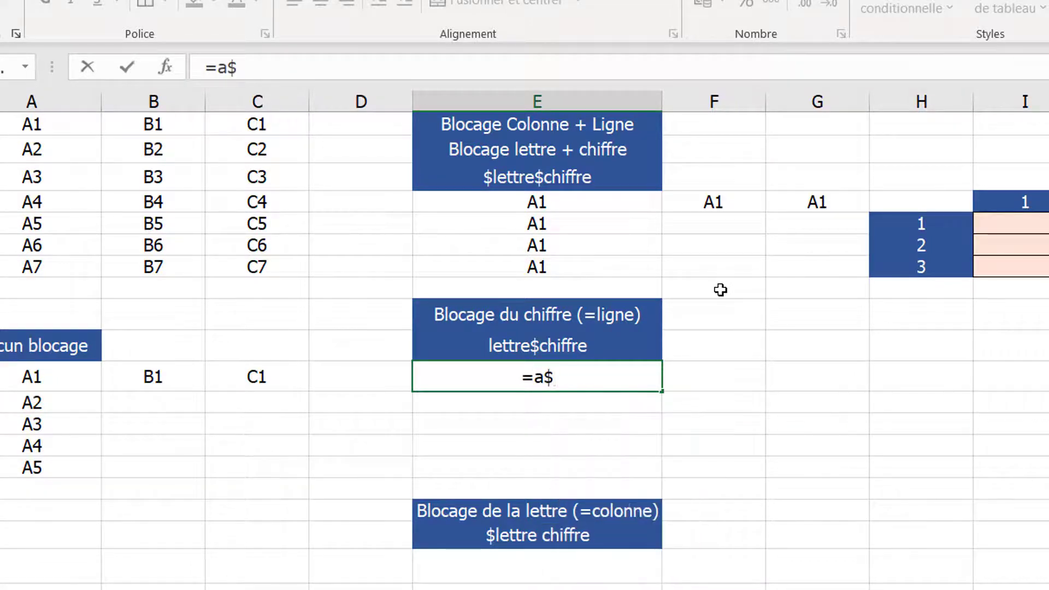
text(1)
key(ctrl+Return)
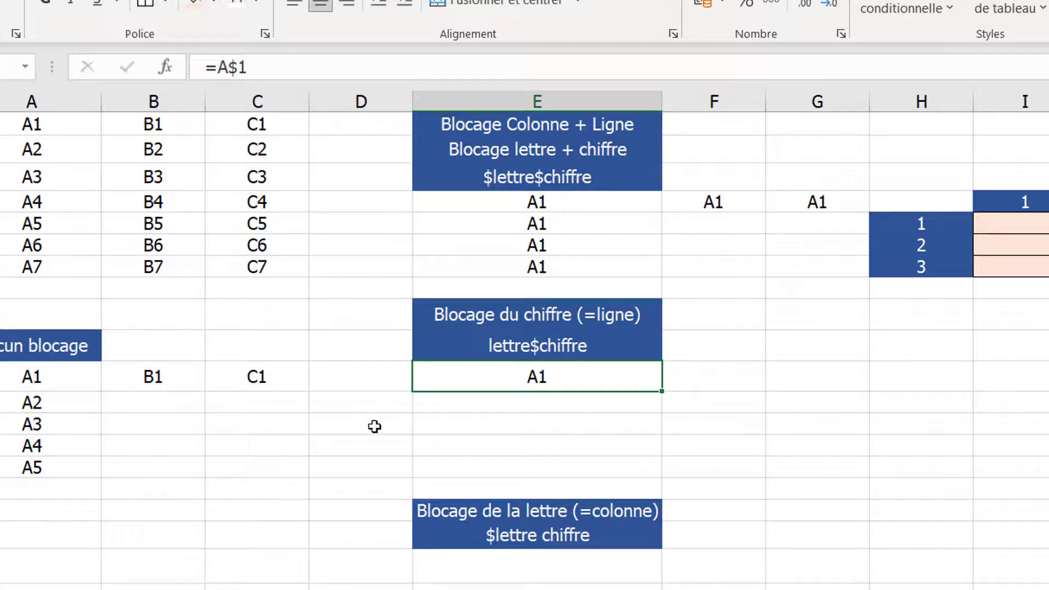
drag(64, 404, 62, 450)
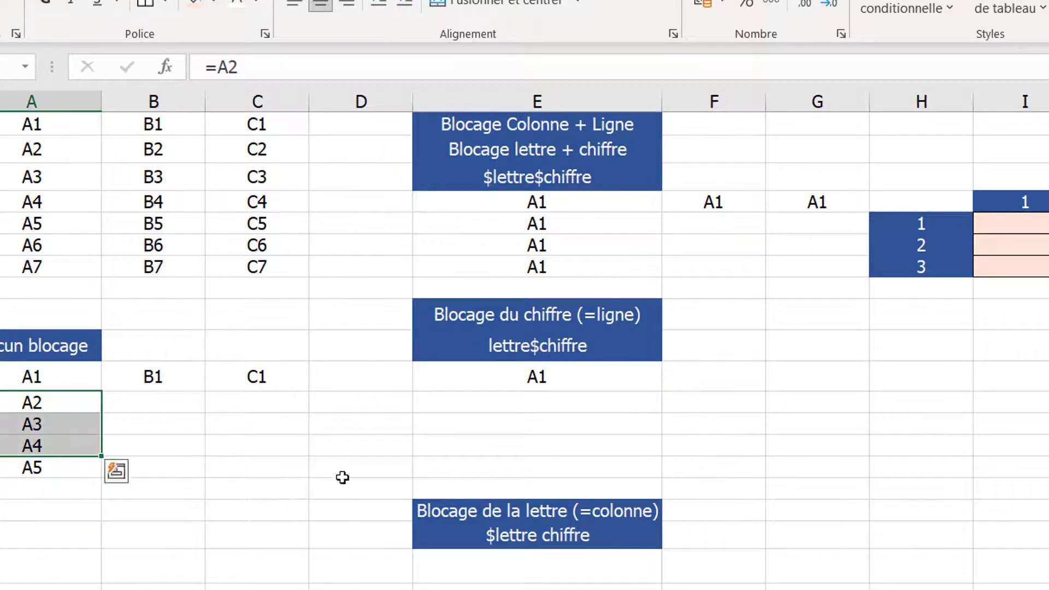
click(564, 383)
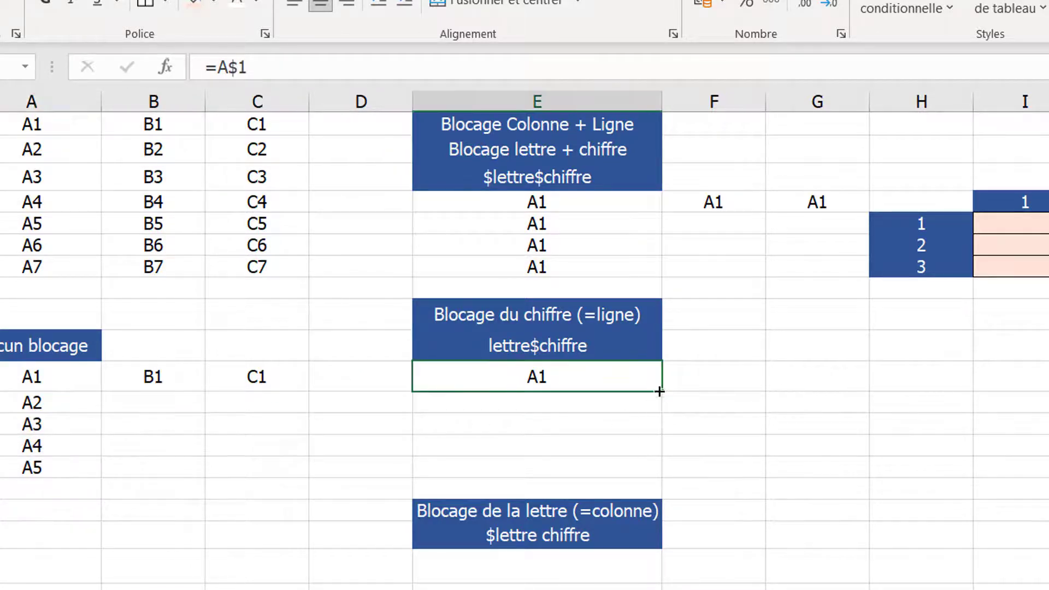
drag(659, 391, 655, 451)
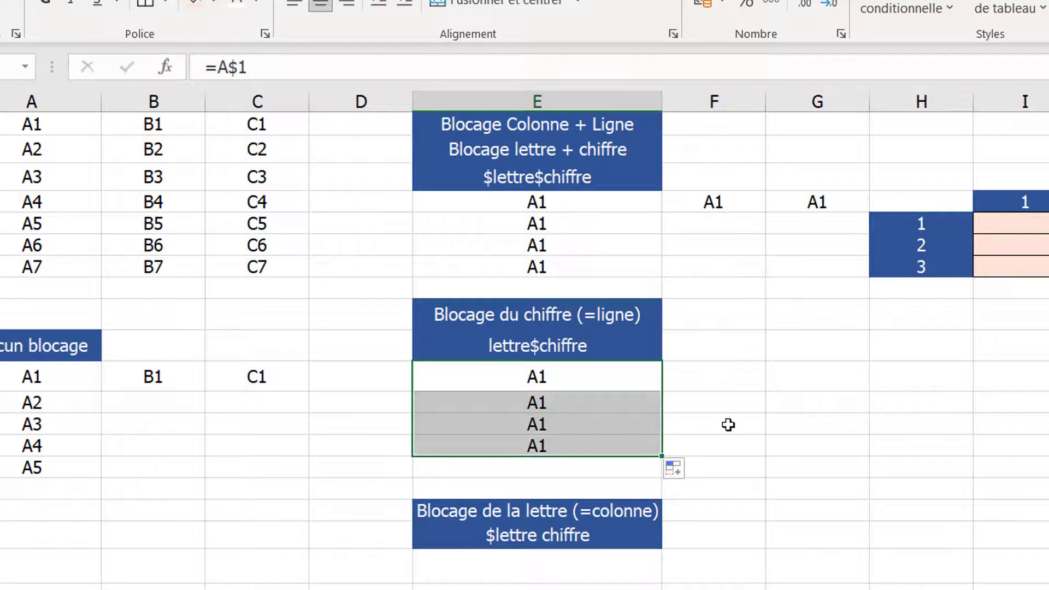
click(609, 383)
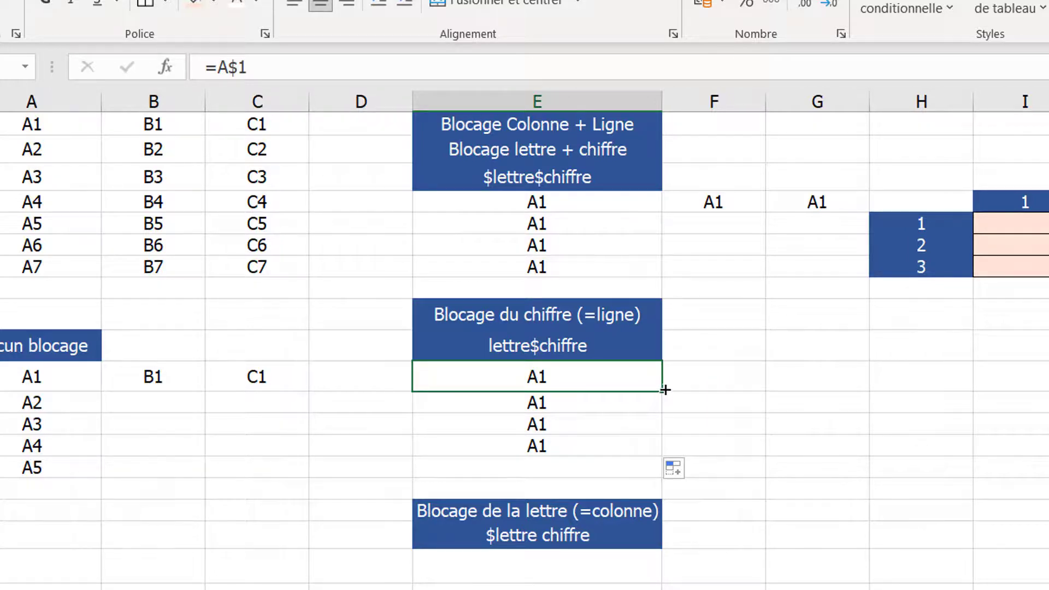
drag(664, 389, 816, 426)
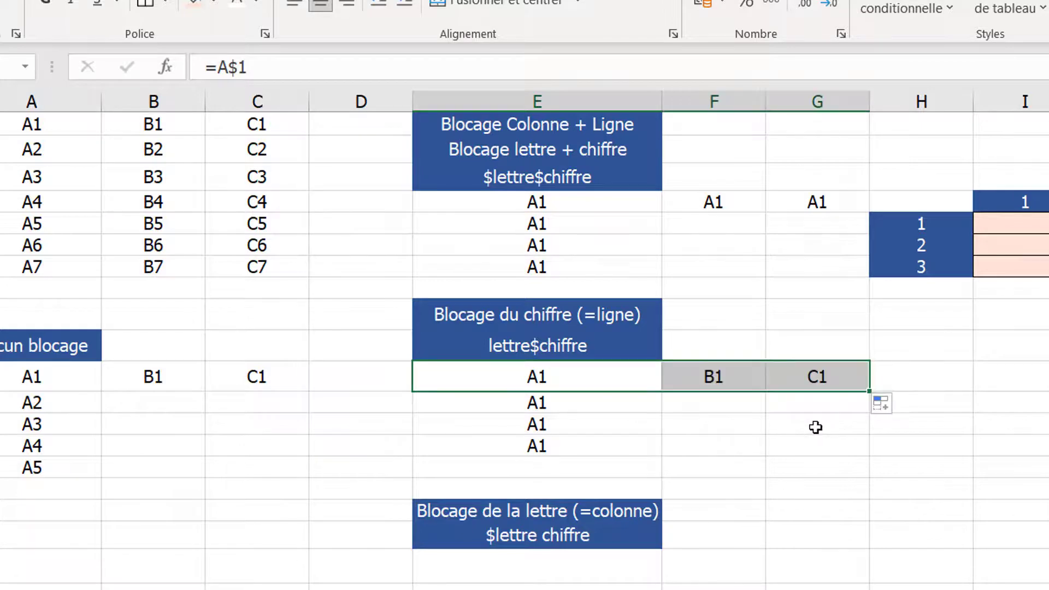
click(729, 378)
click(799, 383)
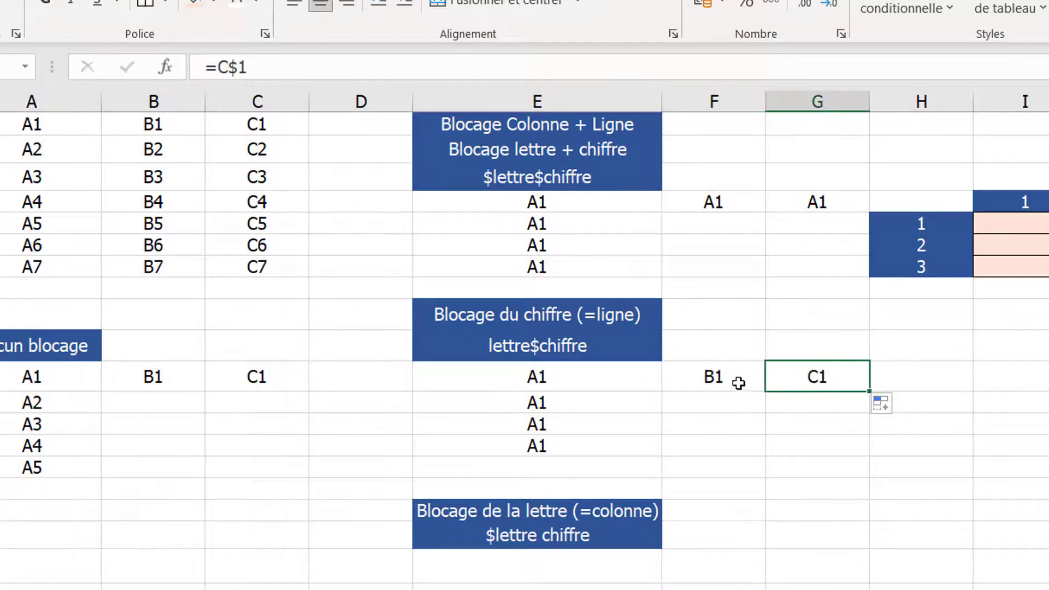
click(593, 382)
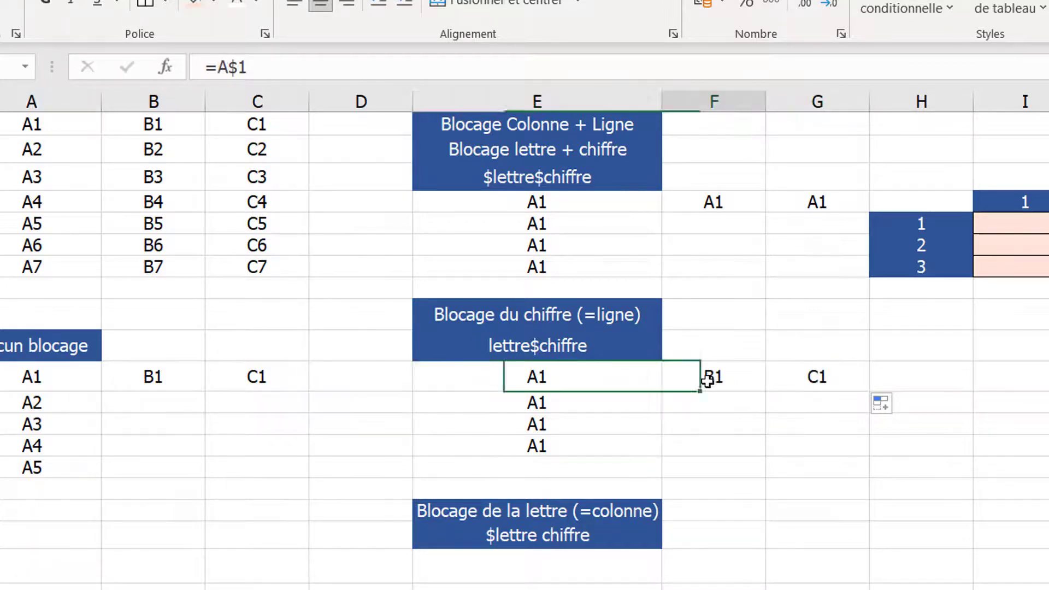
click(707, 381)
click(812, 377)
click(624, 382)
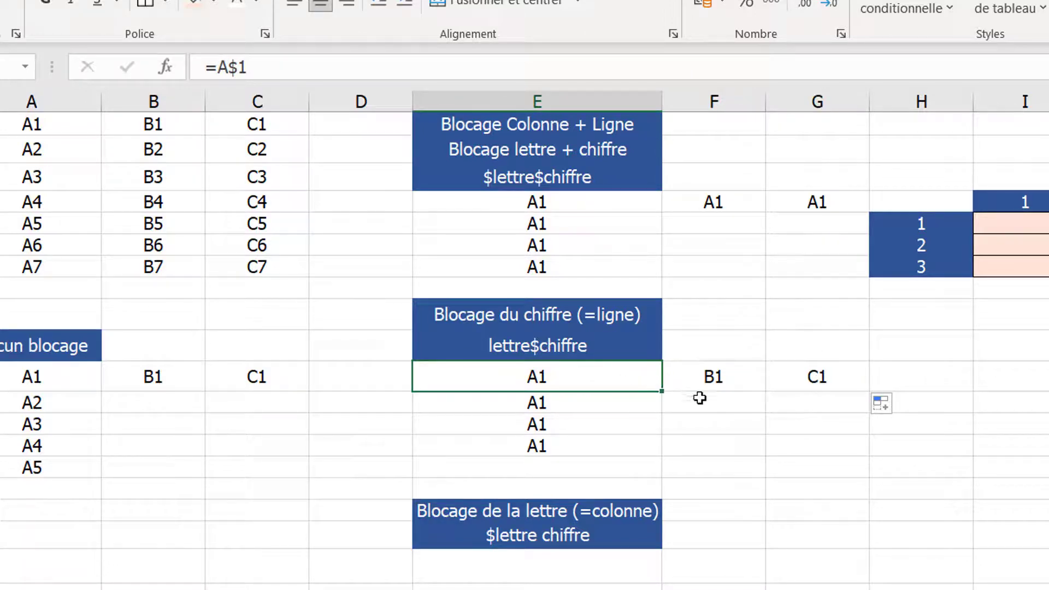
click(708, 376)
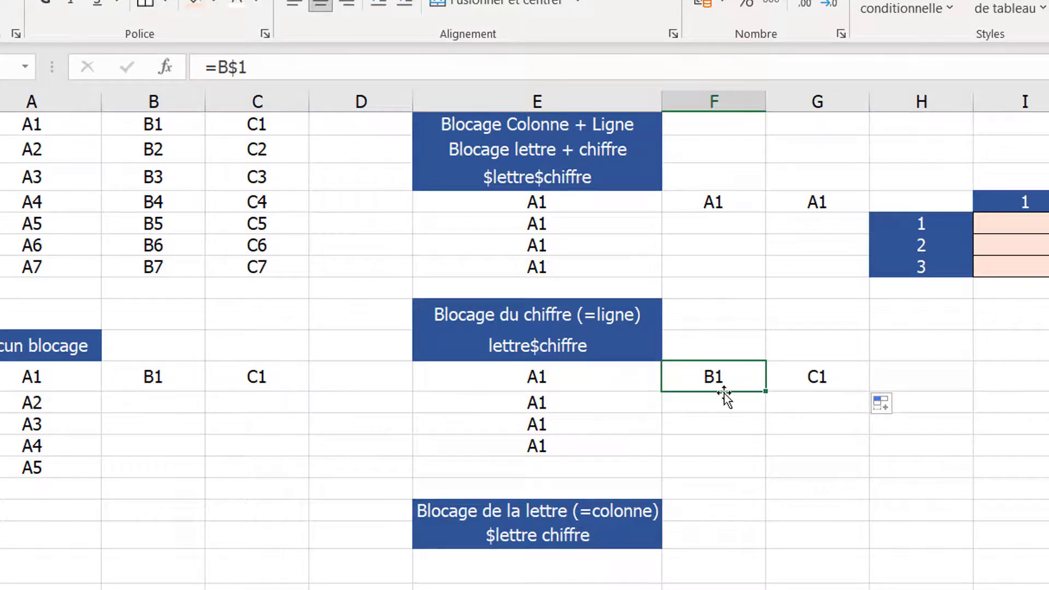
click(813, 381)
click(711, 376)
click(781, 377)
click(702, 378)
click(797, 378)
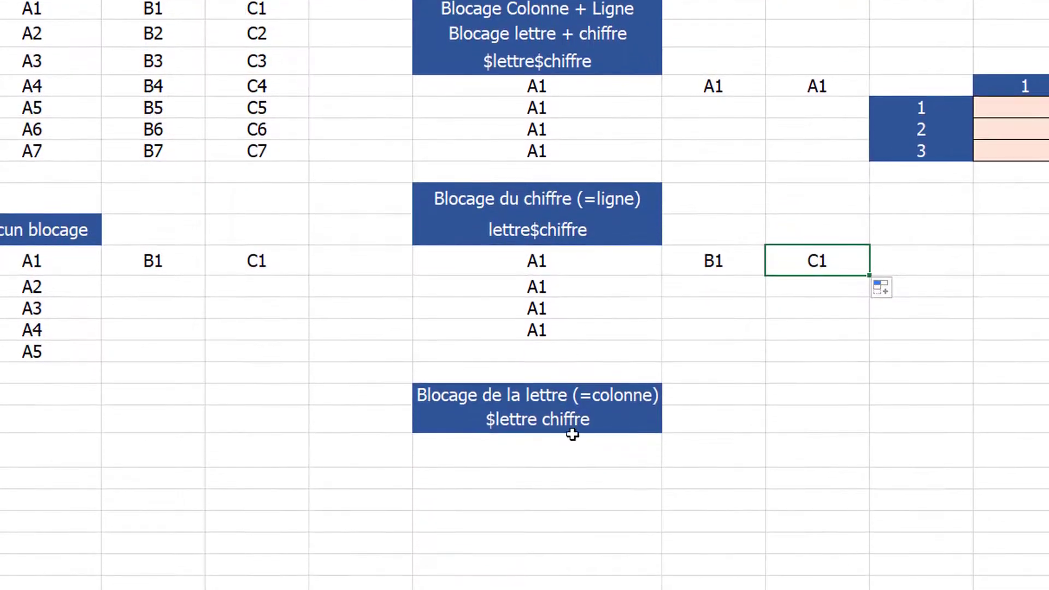
Enter =$A1 under Blocage de la lettre and copy it two columns right, all showing A1.
click(573, 446)
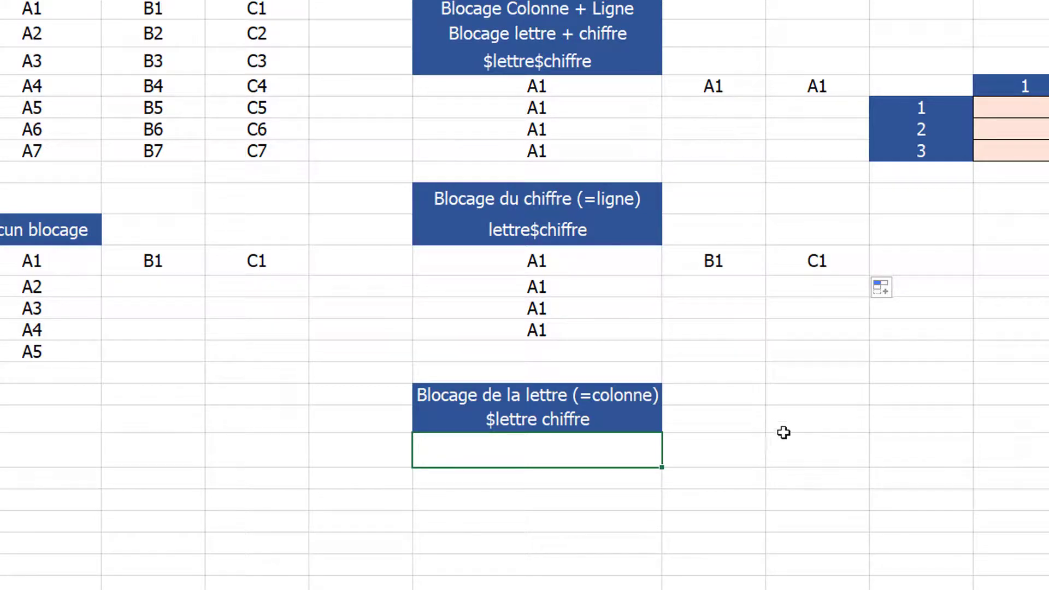
text(=)
text($)
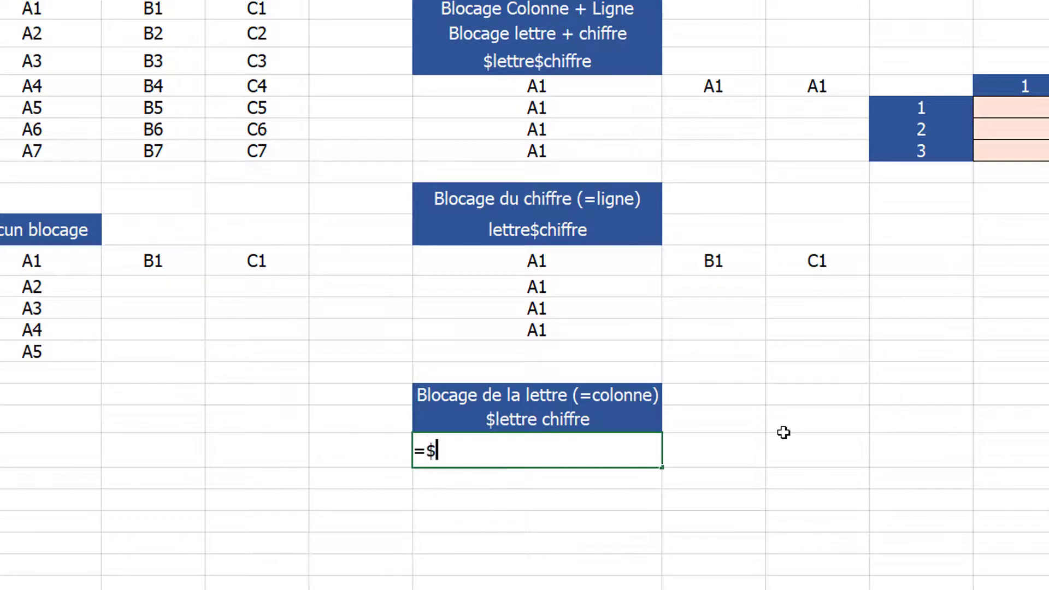
text(a1)
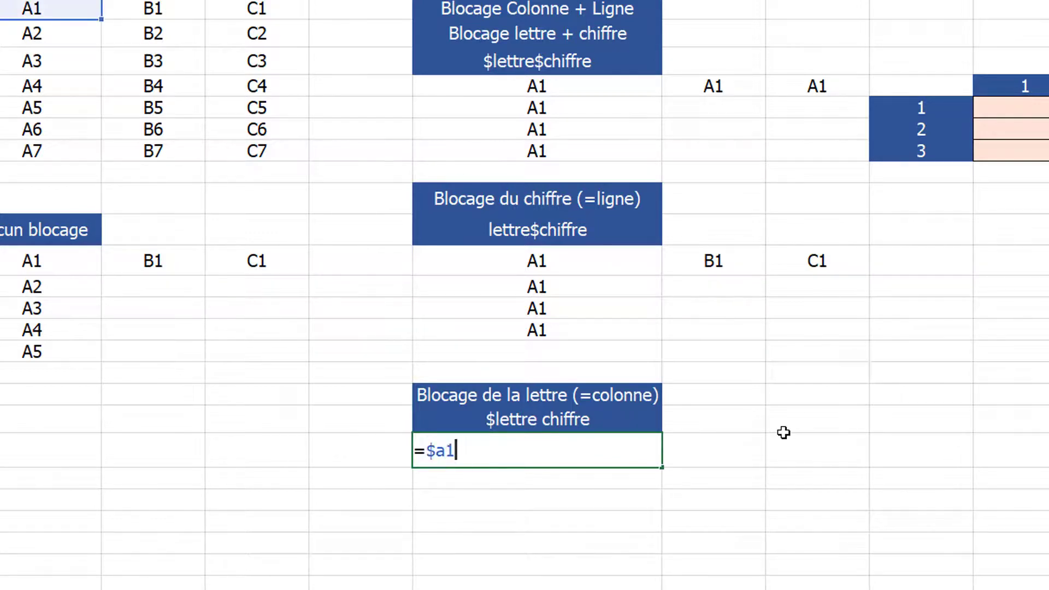
key(ctrl+Return)
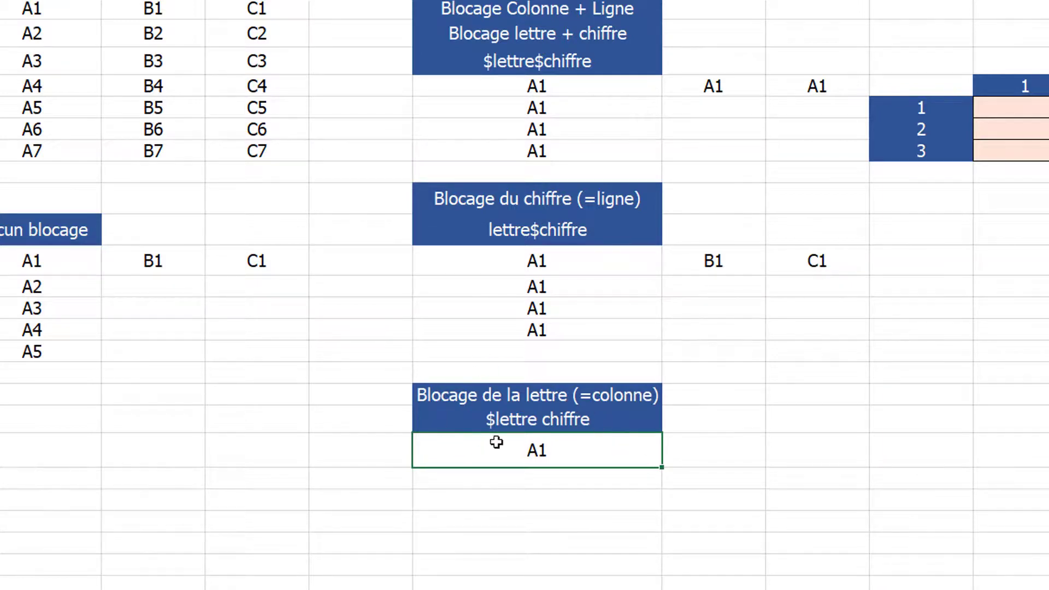
double_click(536, 450)
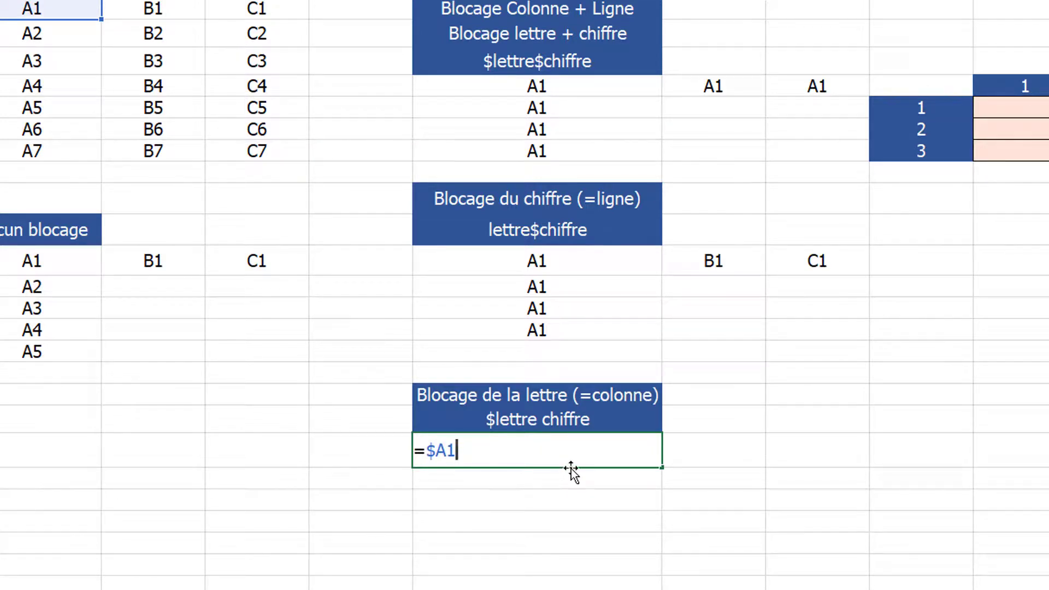
key(ctrl+Return)
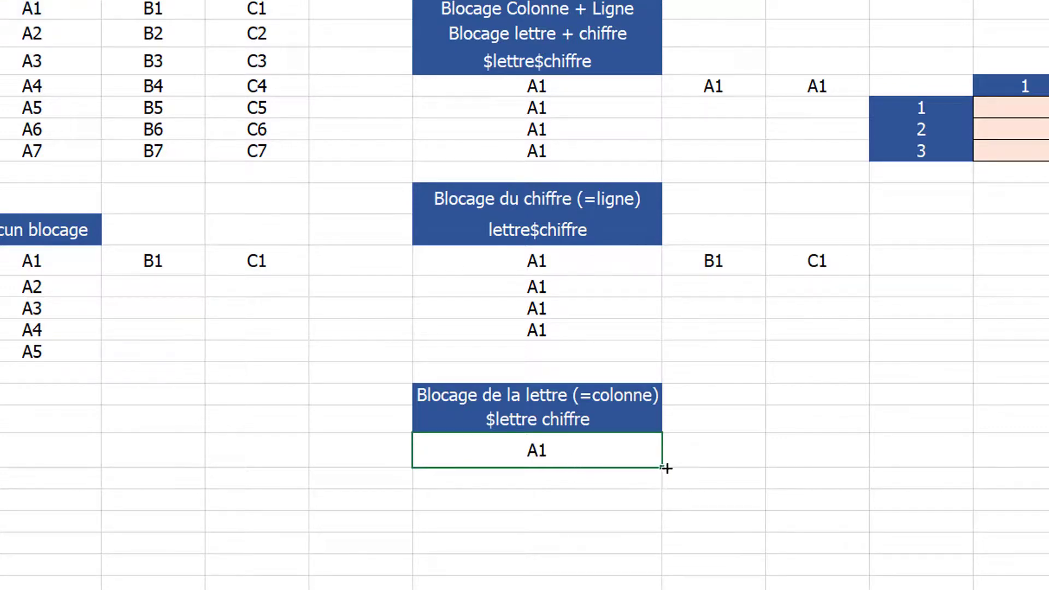
drag(662, 468, 858, 476)
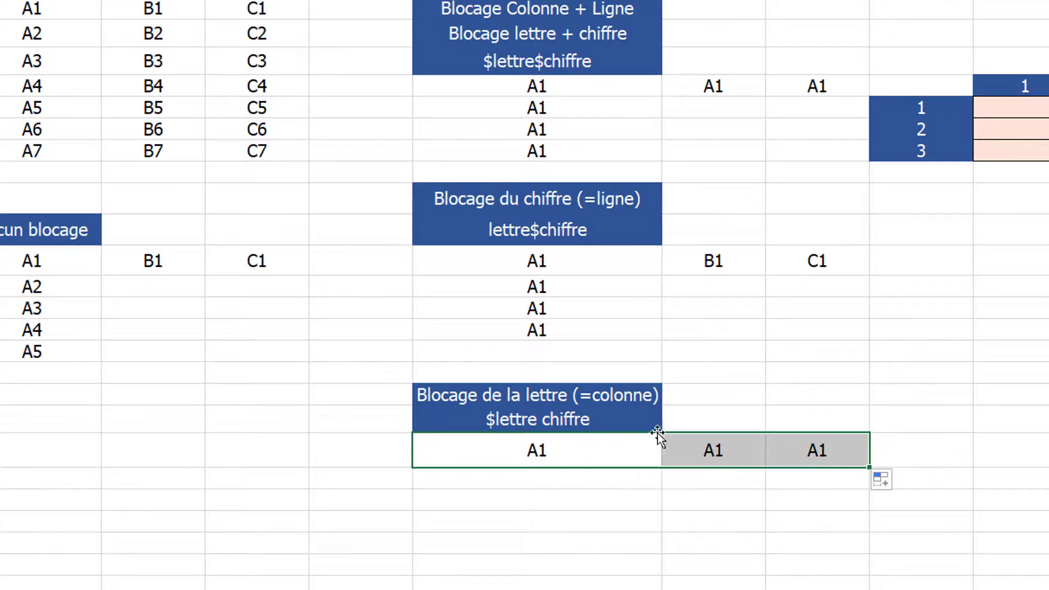
click(628, 451)
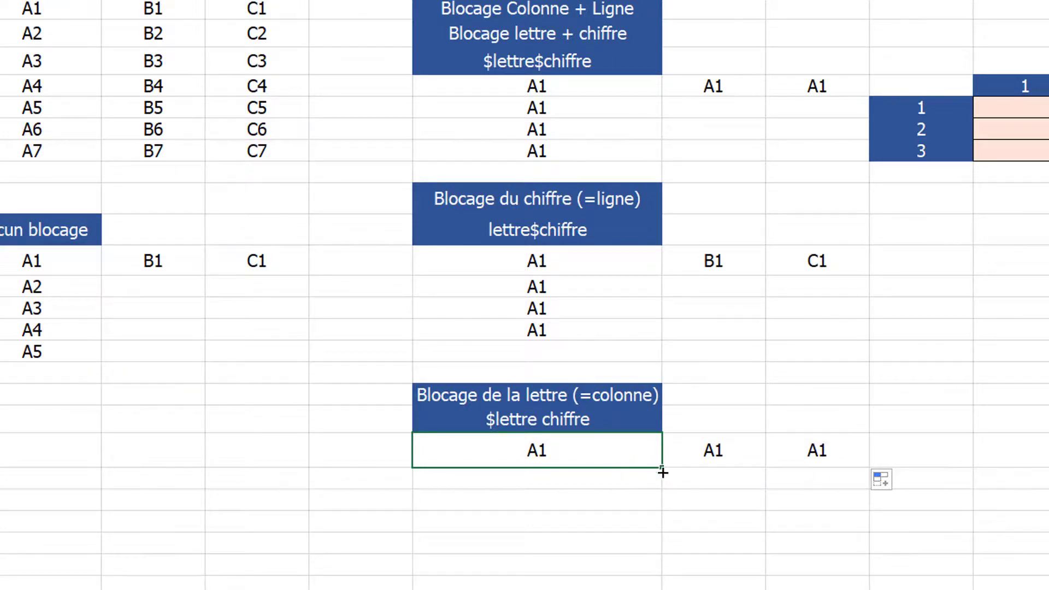
Fill the =$A1 formula down three rows and compare the copies showing A2, A3 and A4.
drag(661, 471, 660, 538)
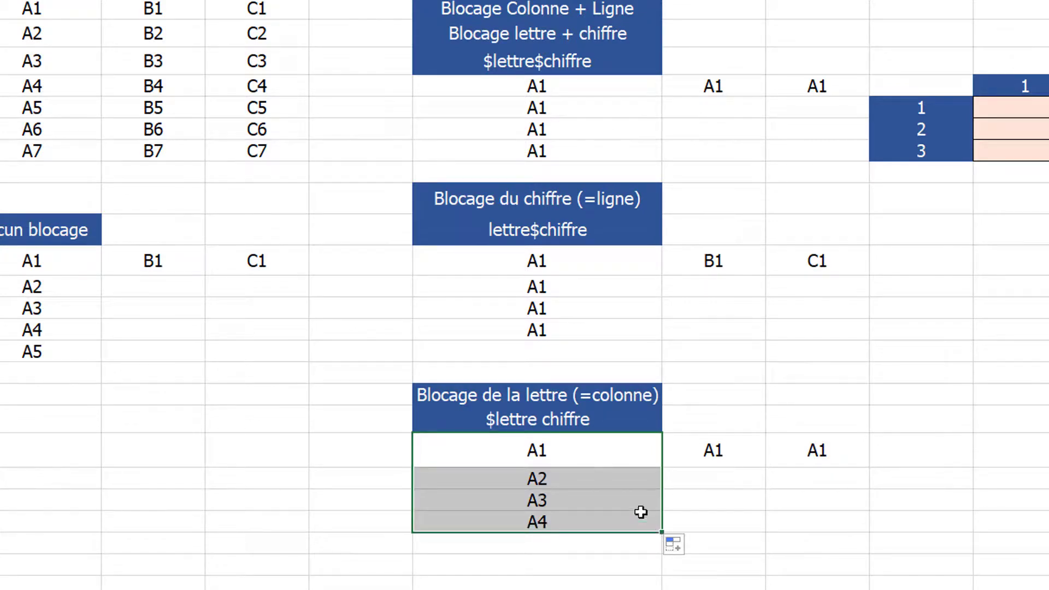
click(577, 454)
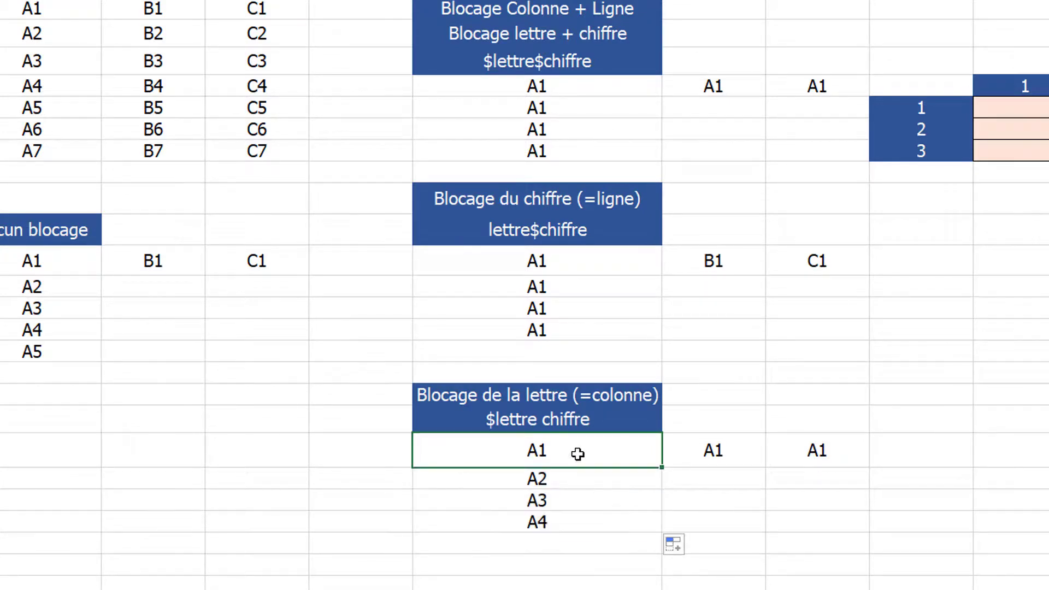
click(572, 476)
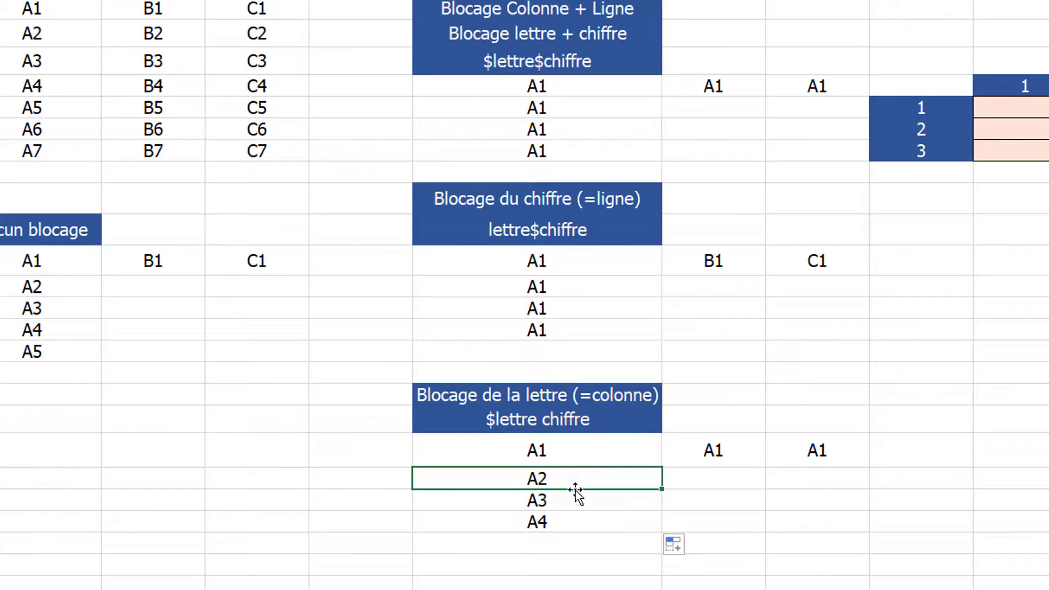
click(574, 454)
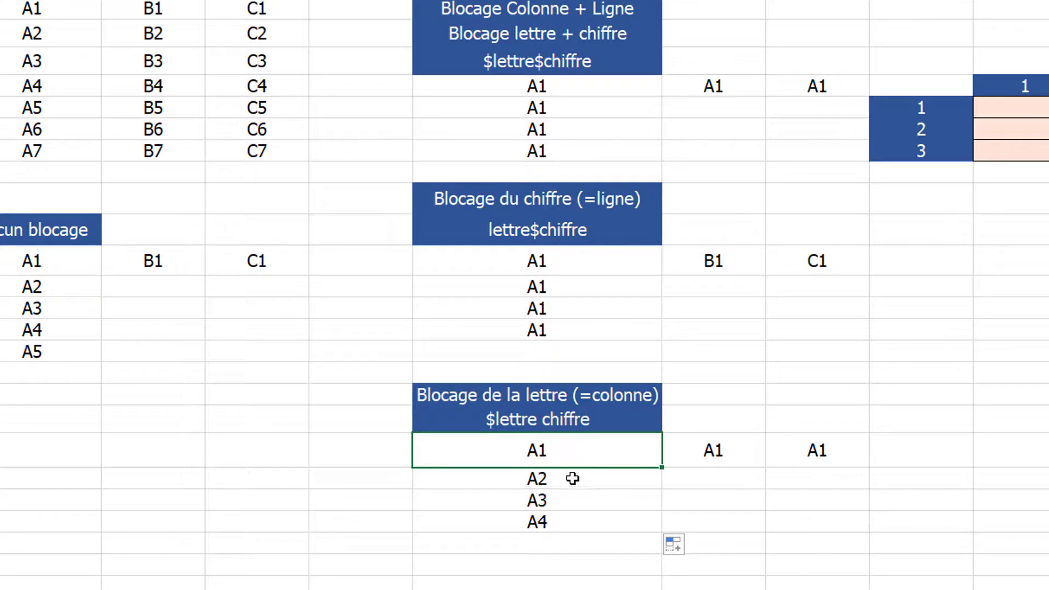
click(579, 483)
click(582, 457)
click(599, 481)
click(601, 502)
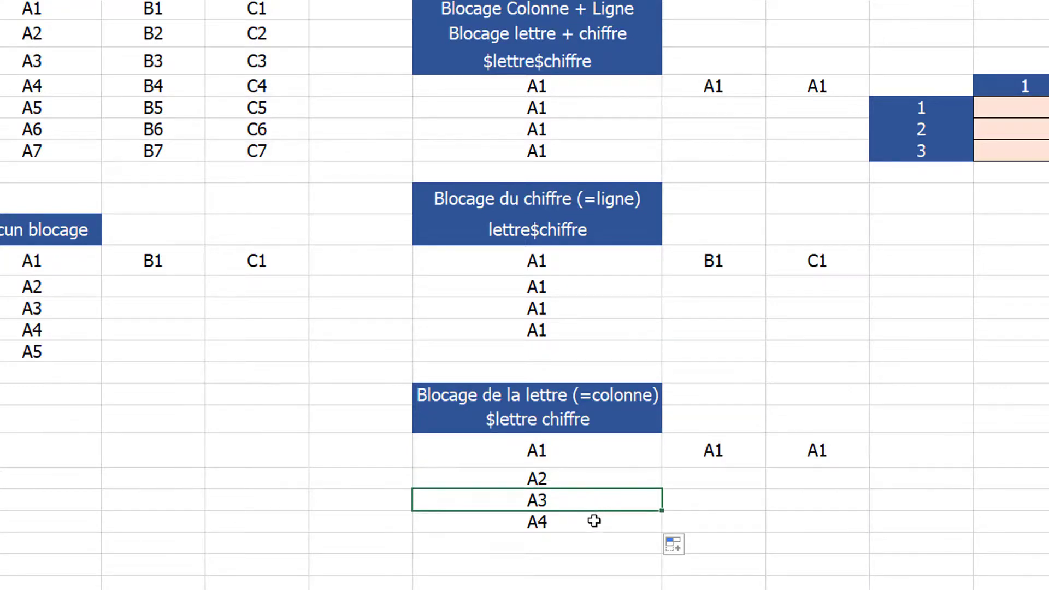
click(594, 521)
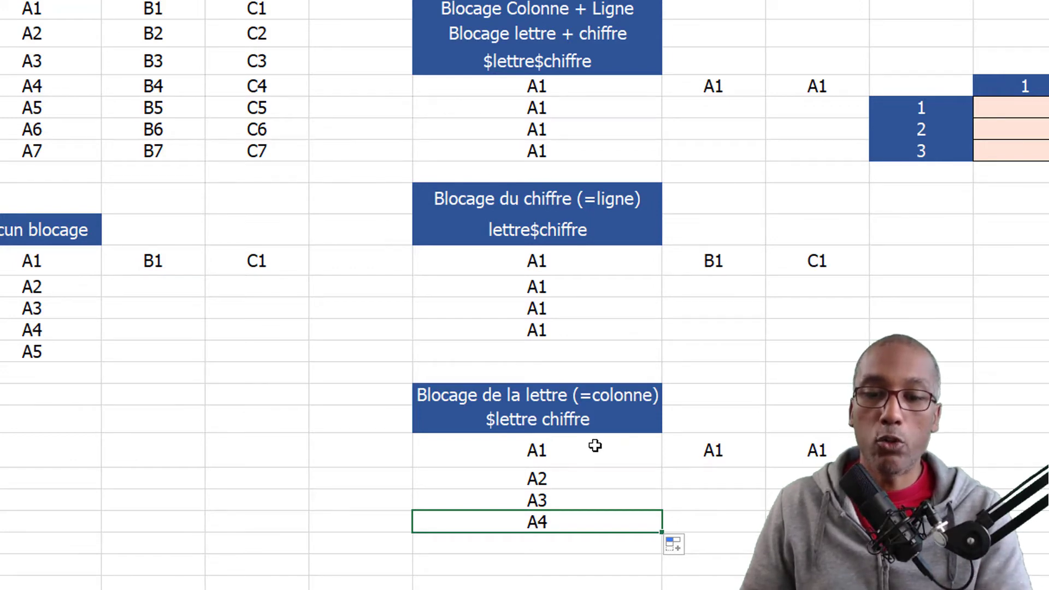
click(595, 446)
click(754, 456)
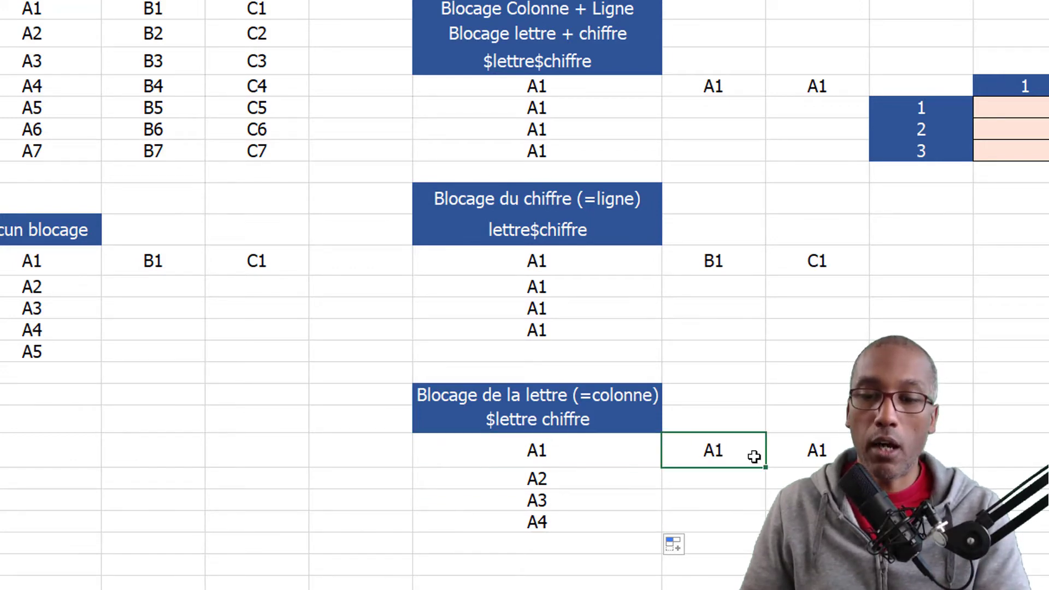
click(829, 453)
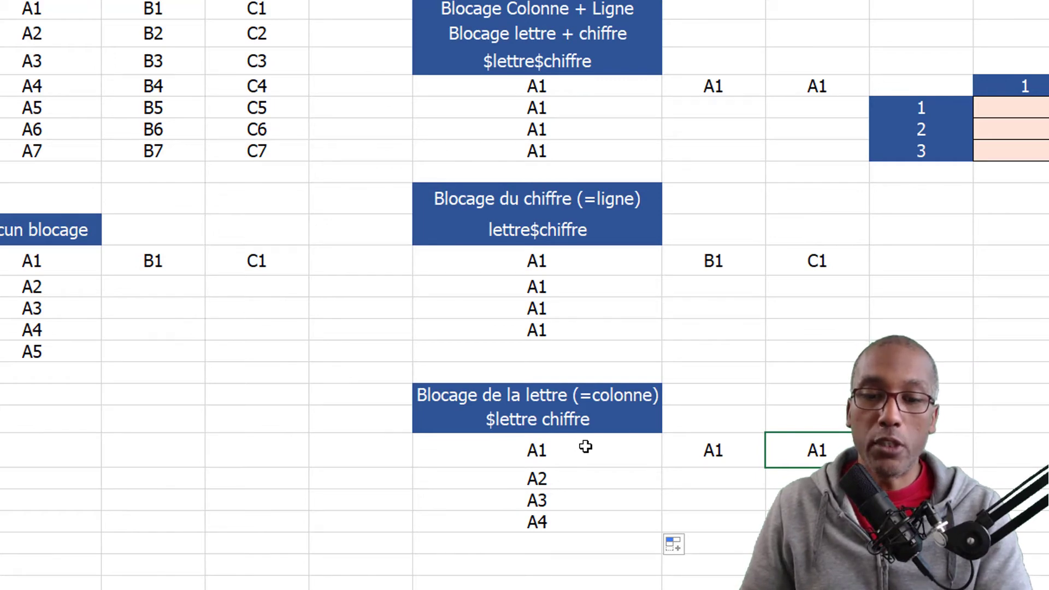
click(580, 485)
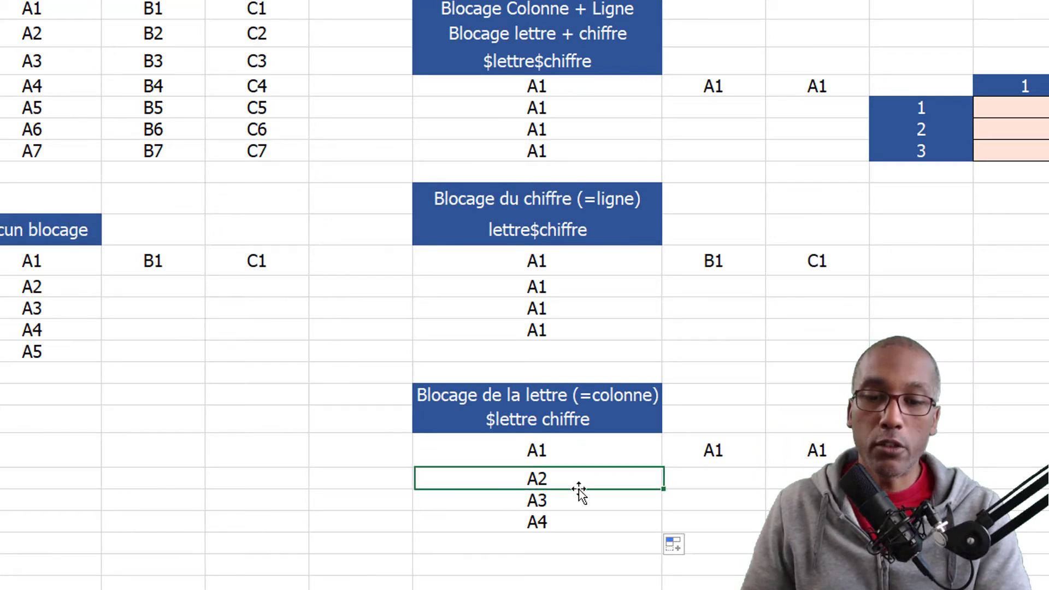
click(577, 502)
click(578, 524)
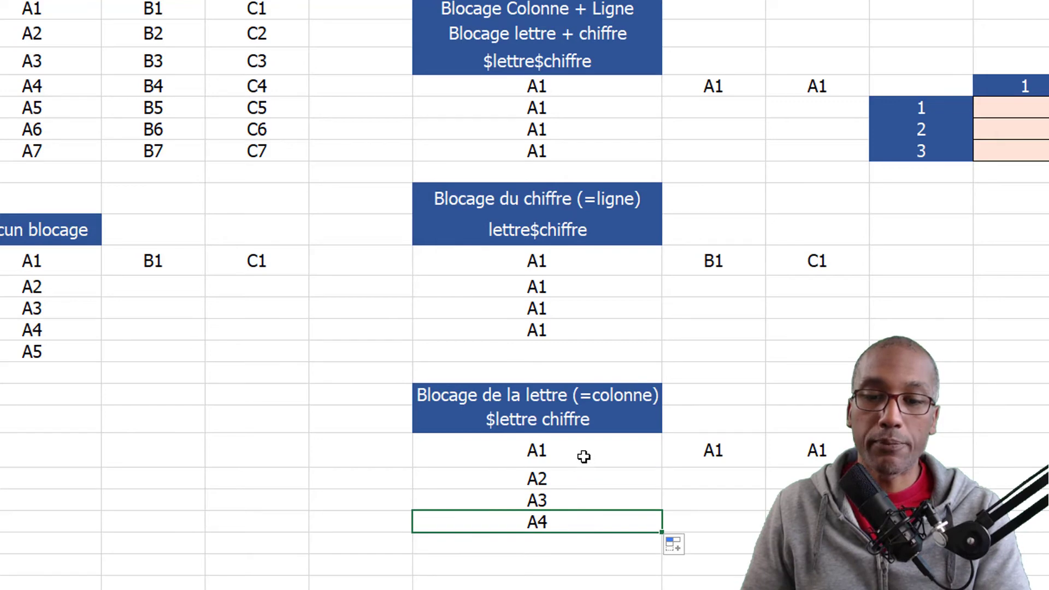
click(584, 456)
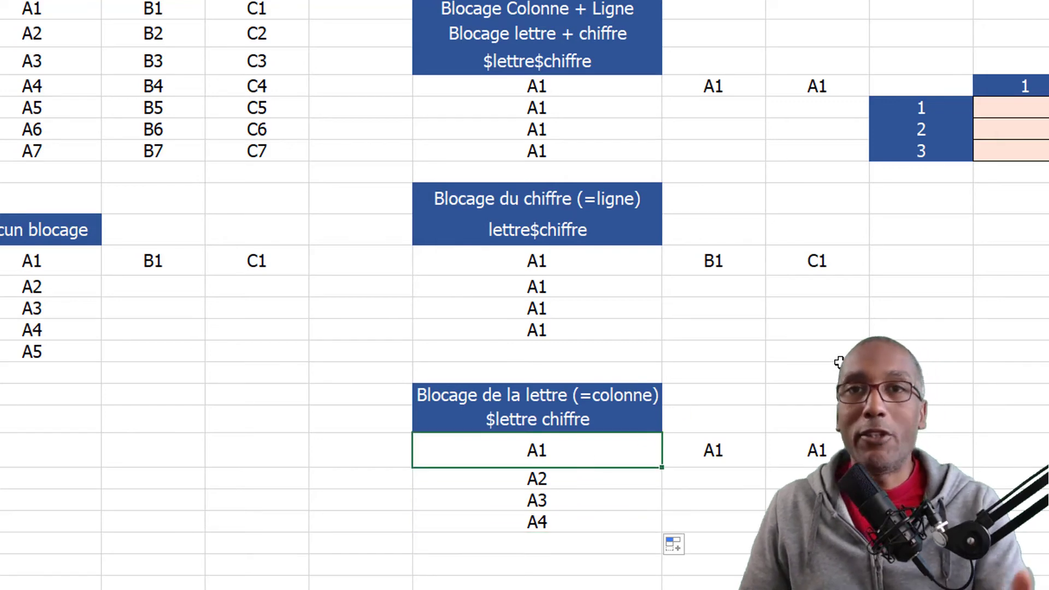